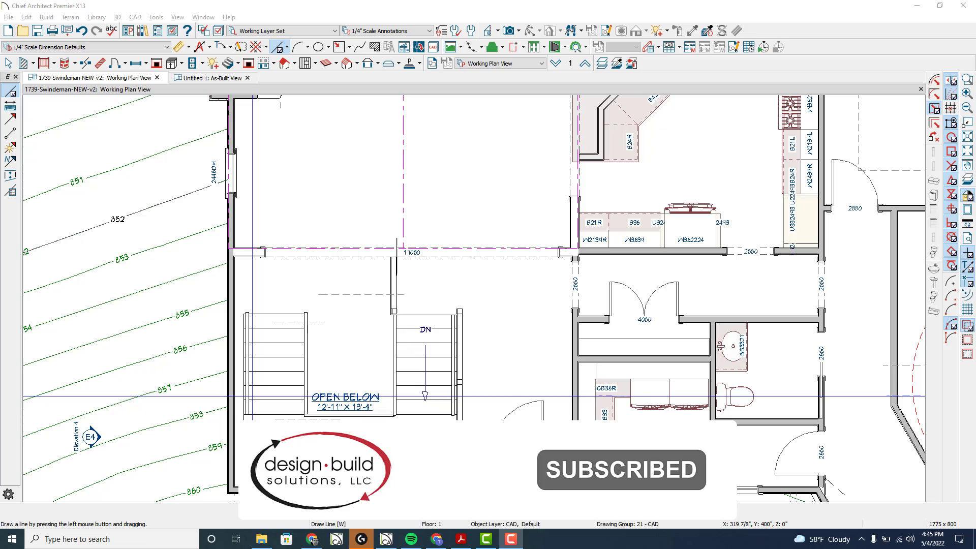
Pan and adjust the plan view around the stair opening
{"action": "left_click_drag", "start_coordinate": [395, 309], "coordinate": [395, 258]}
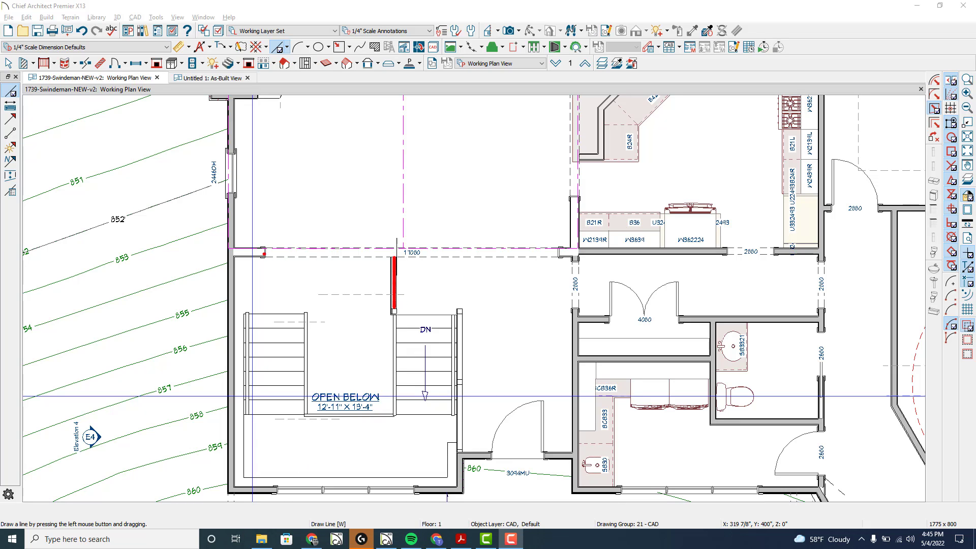
{"action": "left_click_drag", "start_coordinate": [264, 252], "coordinate": [555, 252]}
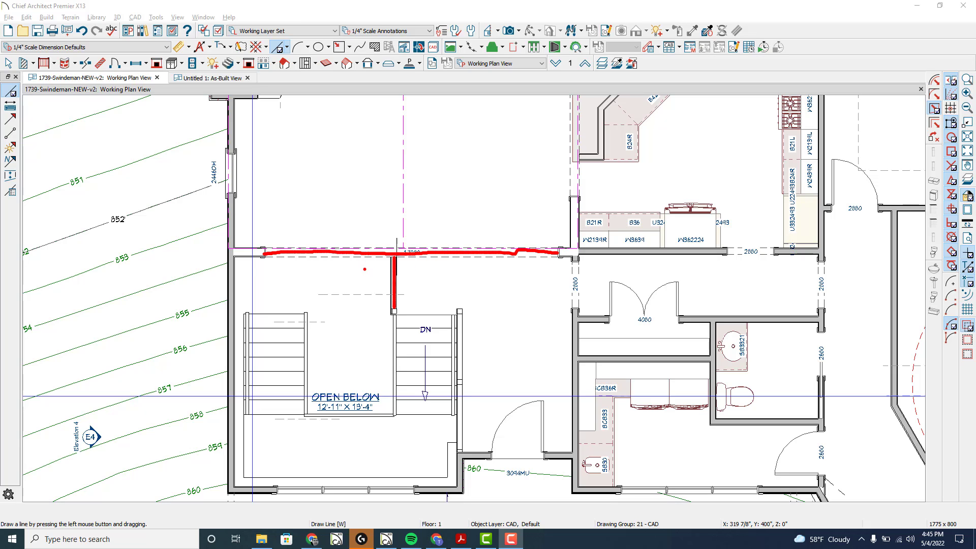
{"action": "mouse_move", "coordinate": [362, 262]}
{"action": "left_mouse_down"}
{"action": "mouse_move", "coordinate": [318, 261]}
{"action": "mouse_move", "coordinate": [223, 305]}
{"action": "mouse_move", "coordinate": [279, 431]}
{"action": "mouse_move", "coordinate": [353, 361]}
{"action": "mouse_move", "coordinate": [334, 324]}
{"action": "left_mouse_up"}
{"action": "left_click_drag", "start_coordinate": [358, 171], "coordinate": [349, 279]}
{"action": "left_click_drag", "start_coordinate": [357, 240], "coordinate": [349, 277]}
{"action": "key", "text": "Escape"}
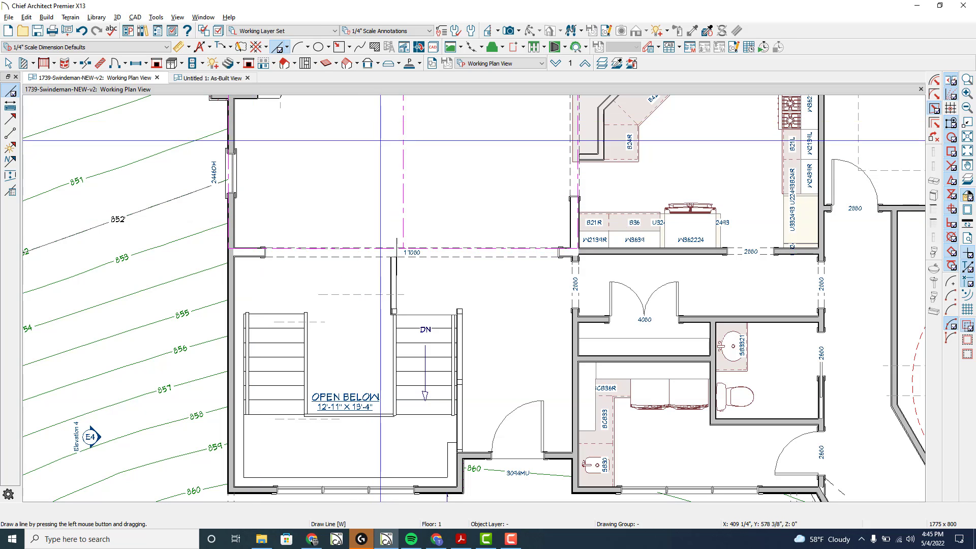
Place a Full Camera aimed at the stair opening and orbit toward the stairwell wall
{"action": "key", "text": "F9"}
{"action": "left_click_drag", "start_coordinate": [383, 130], "coordinate": [363, 208]}
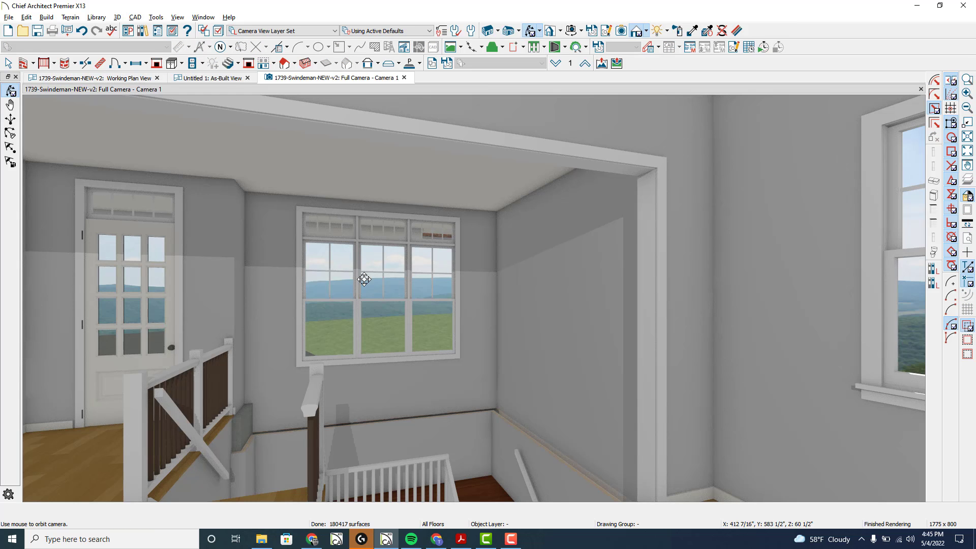
{"action": "left_click_drag", "start_coordinate": [366, 276], "coordinate": [394, 302]}
{"action": "scroll", "coordinate": [466, 317], "scroll_direction": "down", "scroll_amount": 2}
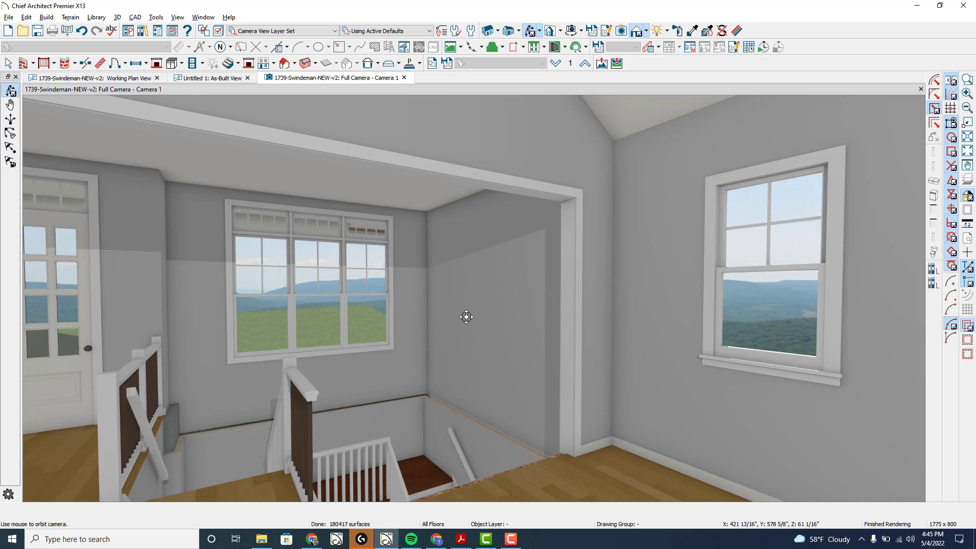
{"action": "scroll", "coordinate": [372, 351], "scroll_direction": "up", "scroll_amount": 2}
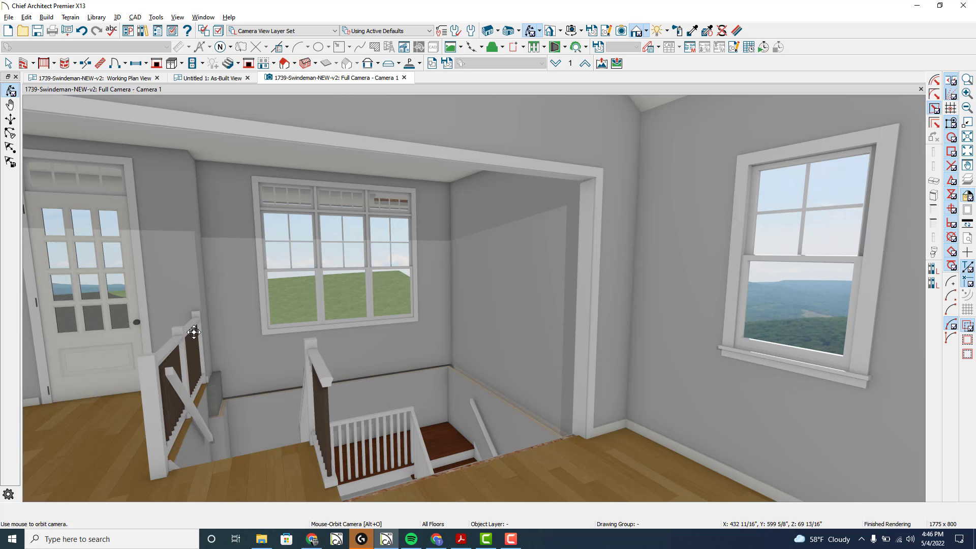
{"action": "left_click_drag", "start_coordinate": [333, 394], "coordinate": [340, 397]}
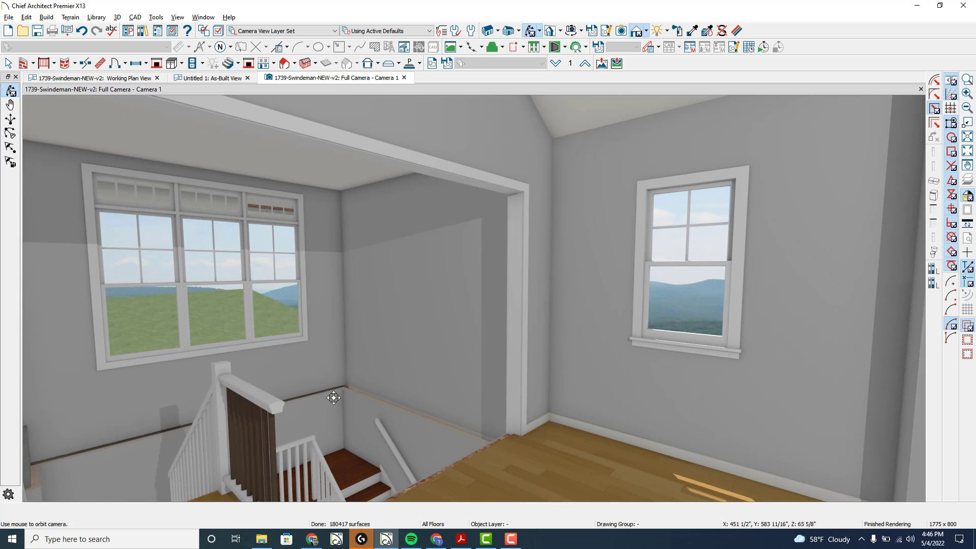
{"action": "key", "text": "space"}
{"action": "left_click", "coordinate": [252, 397]}
{"action": "double_click", "coordinate": [252, 397]}
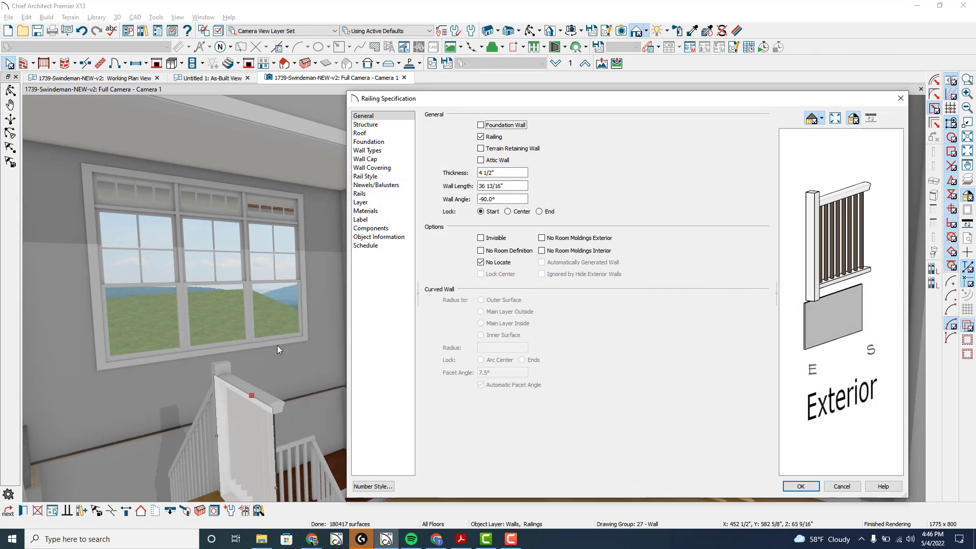
{"action": "left_click", "coordinate": [393, 186]}
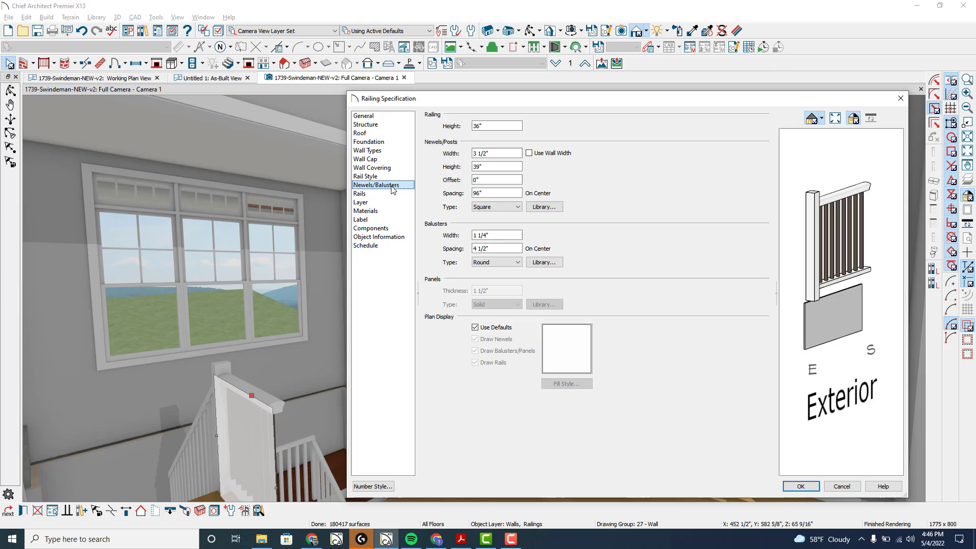
{"action": "left_click", "coordinate": [391, 178]}
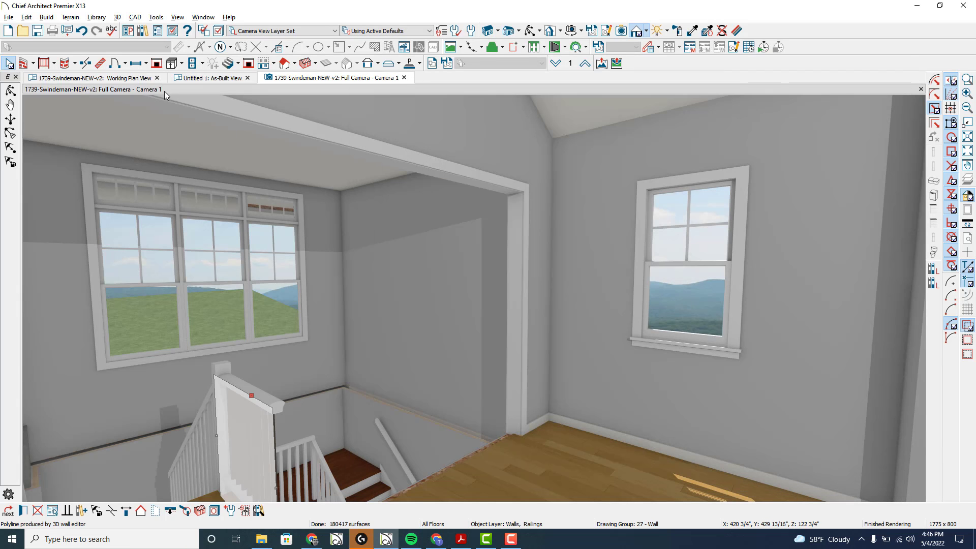
Back in the Working Plan View, zoom in and select the railing beside the stair opening
{"action": "left_click", "coordinate": [95, 78]}
{"action": "scroll", "coordinate": [276, 185], "scroll_direction": "up", "scroll_amount": 5}
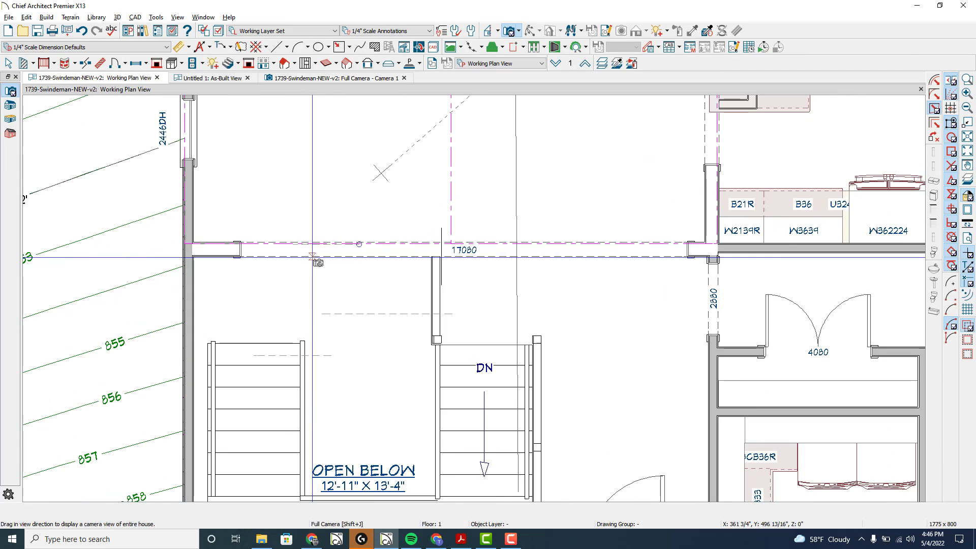
{"action": "left_click_drag", "start_coordinate": [178, 309], "coordinate": [176, 334]}
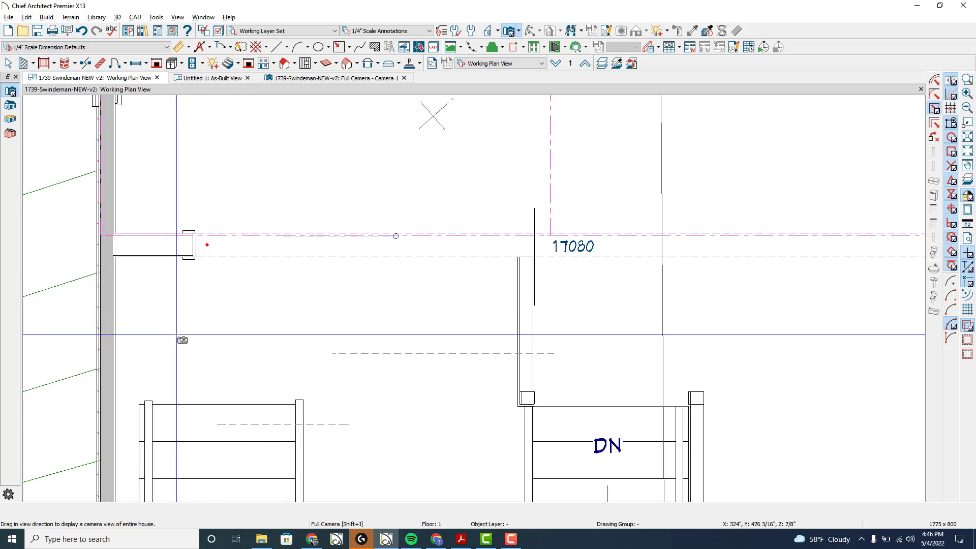
{"action": "left_click_drag", "start_coordinate": [203, 244], "coordinate": [537, 244]}
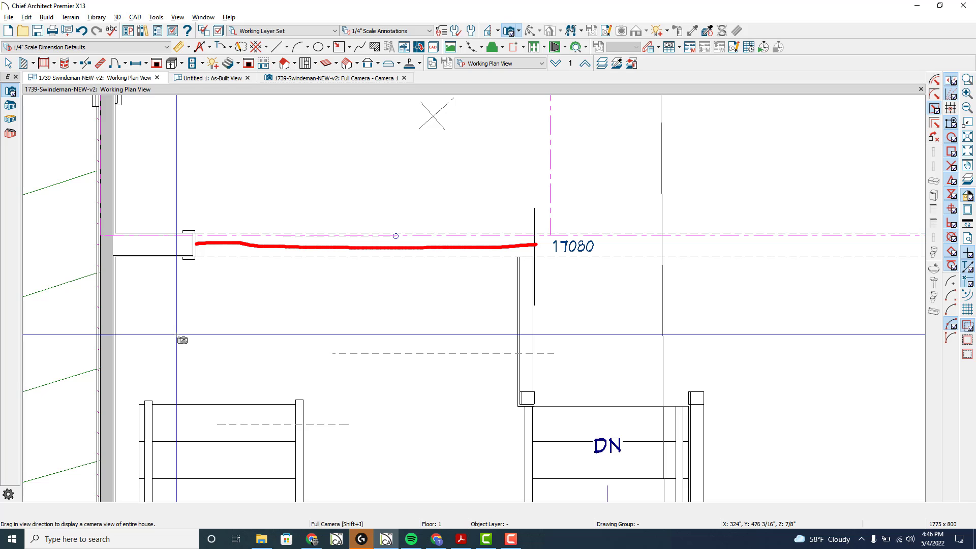
{"action": "scroll", "coordinate": [182, 340], "scroll_direction": "down", "scroll_amount": 3}
{"action": "key", "text": "space"}
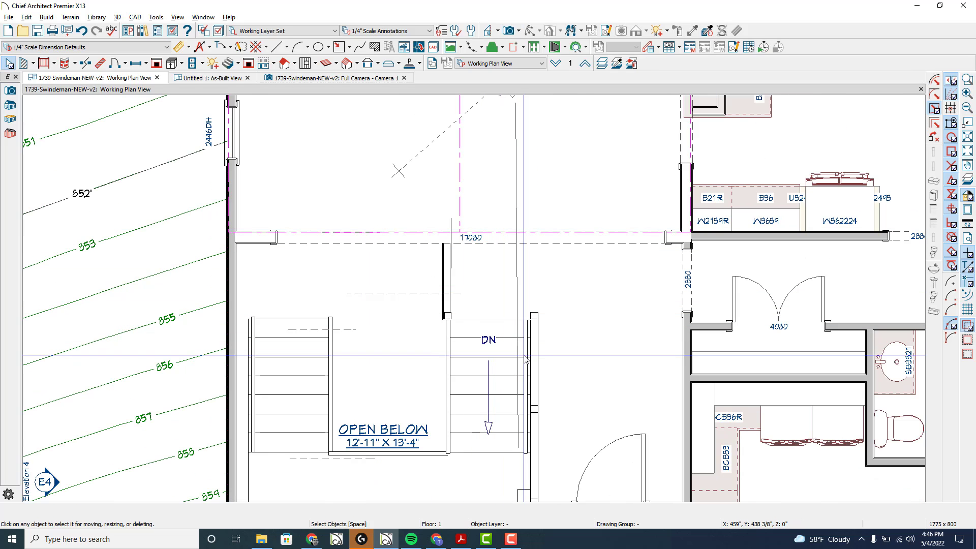
{"action": "left_click", "coordinate": [538, 357]}
{"action": "scroll", "coordinate": [508, 285], "scroll_direction": "down", "scroll_amount": 1}
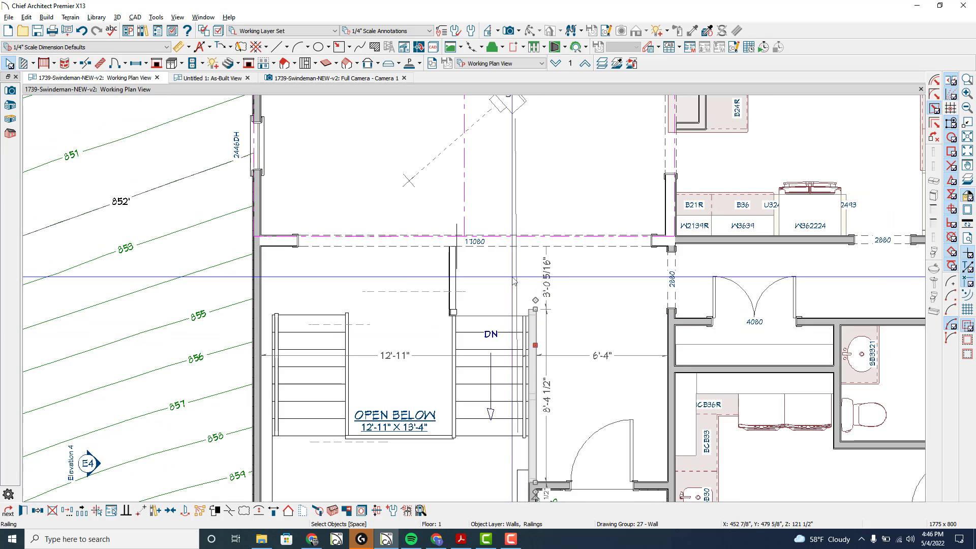
Paste the copied railing into the blank As-Built view and resize it to 7'-7 1/2"
{"action": "left_click", "coordinate": [198, 78]}
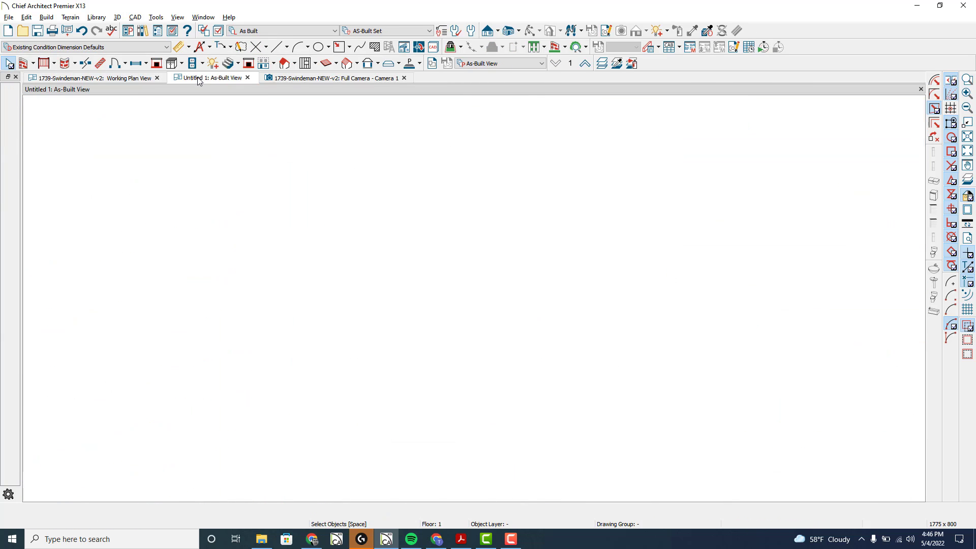
{"action": "key", "text": "ctrl+v"}
{"action": "left_click", "coordinate": [367, 287]}
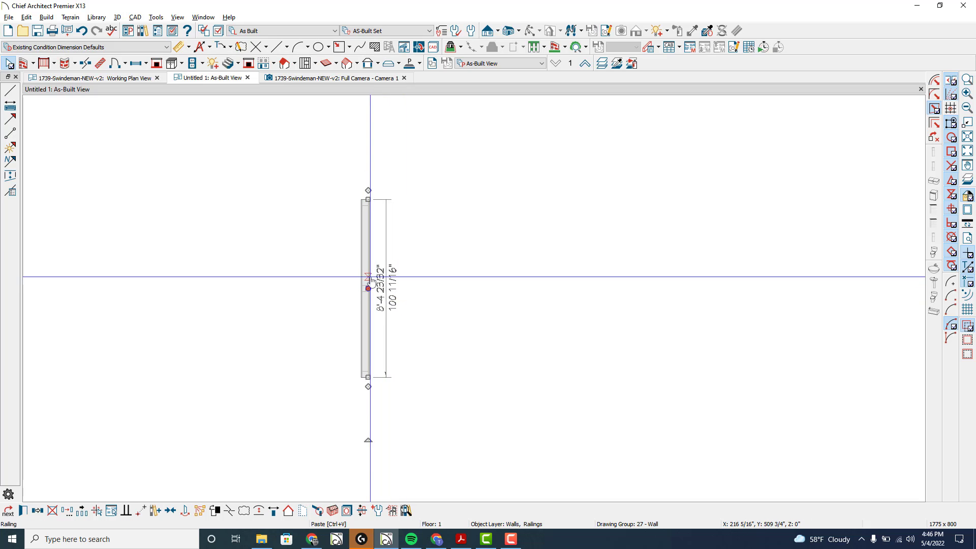
{"action": "scroll", "coordinate": [407, 302], "scroll_direction": "up", "scroll_amount": 1}
{"action": "left_click", "coordinate": [396, 304]}
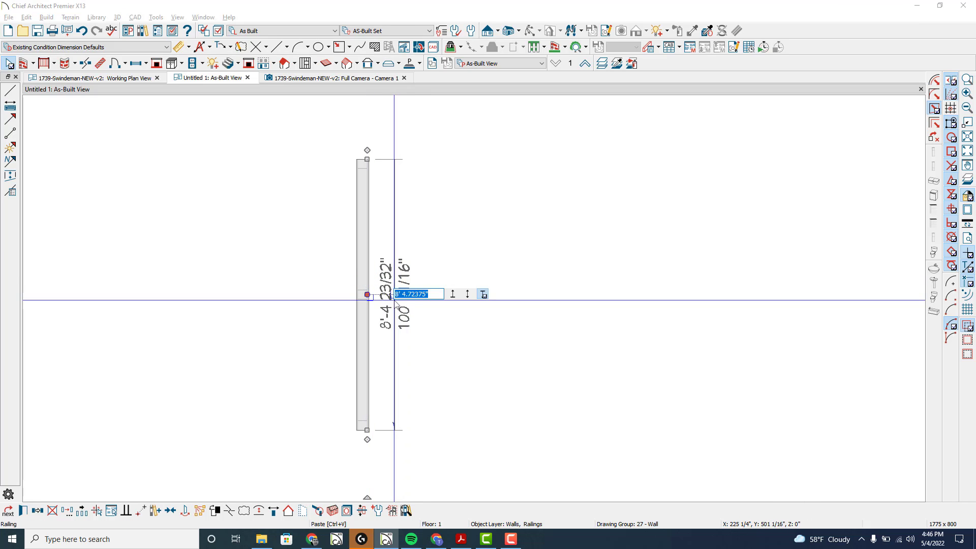
{"action": "type", "text": "7'7.5"}
{"action": "key", "text": "Return"}
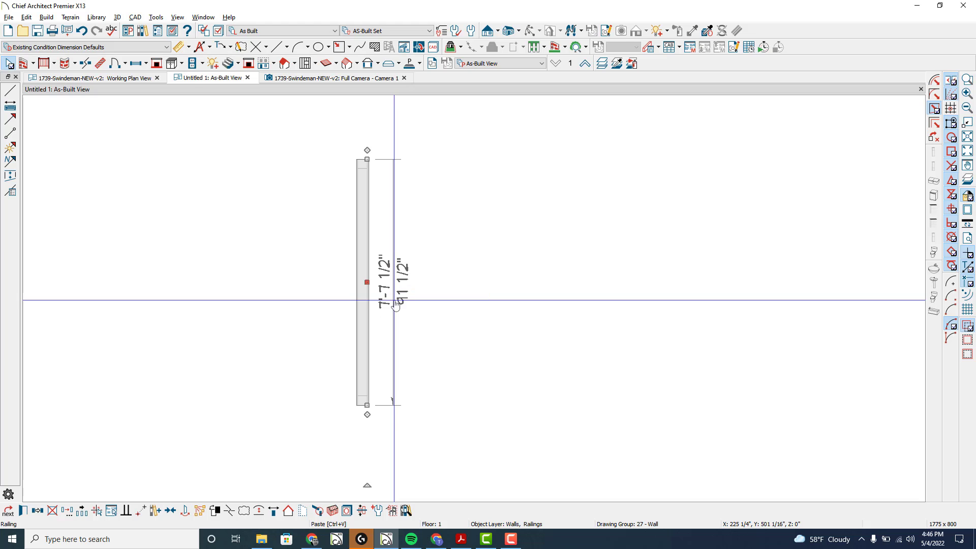
Open a 3D overview of the railing and orbit around it
{"action": "key", "text": "F9"}
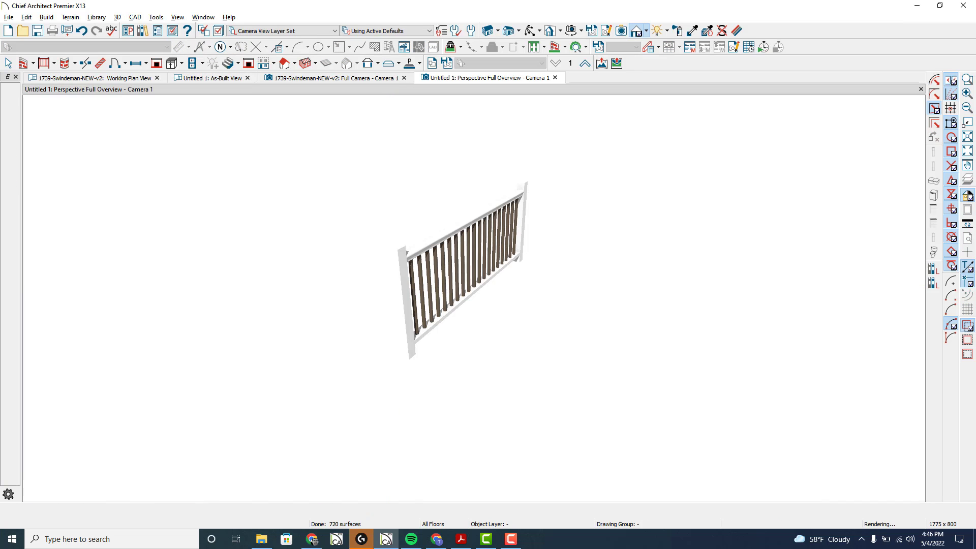
{"action": "left_click_drag", "start_coordinate": [455, 278], "coordinate": [436, 255]}
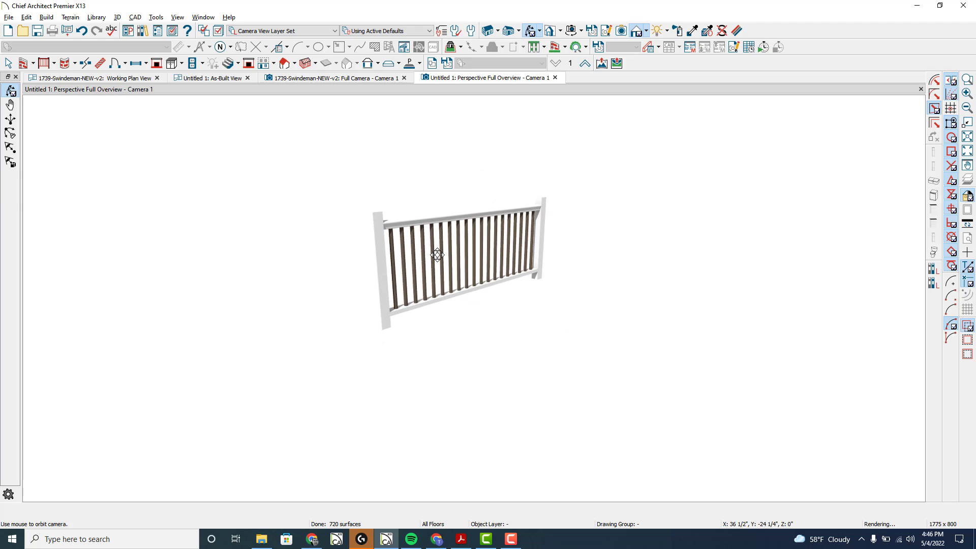
{"action": "left_click_drag", "start_coordinate": [478, 231], "coordinate": [507, 212]}
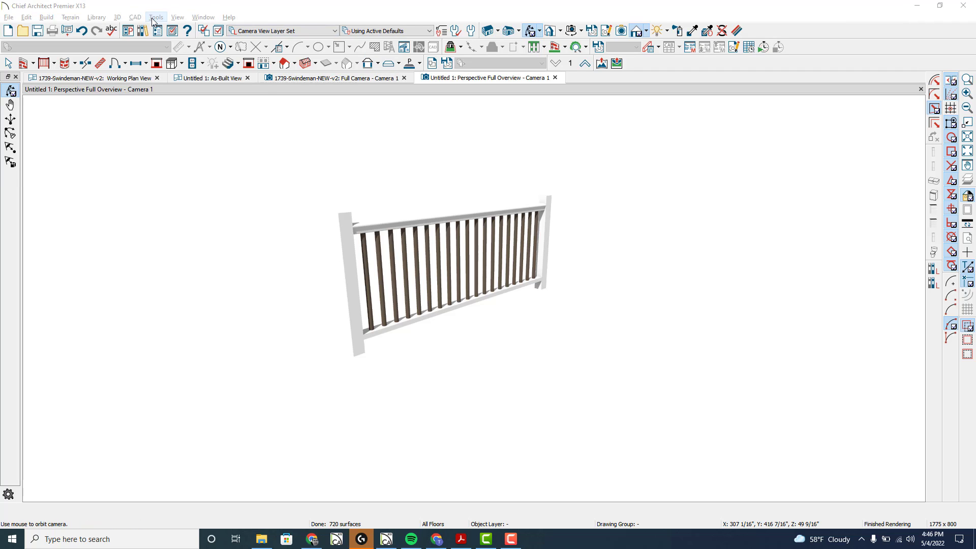
Start converting the railing model into a symbol with Tools > Symbol > Convert to Symbol
{"action": "left_click", "coordinate": [141, 20]}
{"action": "mouse_move", "coordinate": [117, 23]}
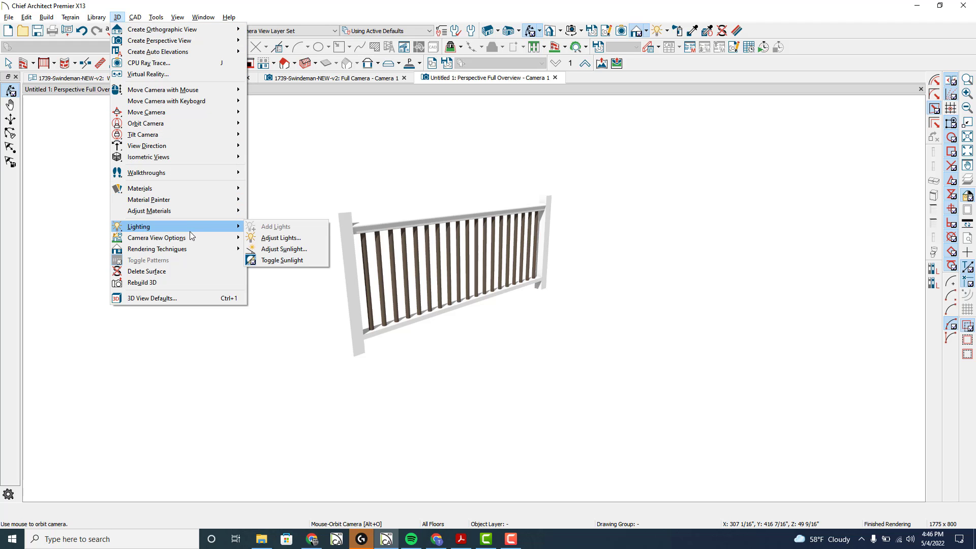
{"action": "mouse_move", "coordinate": [160, 19]}
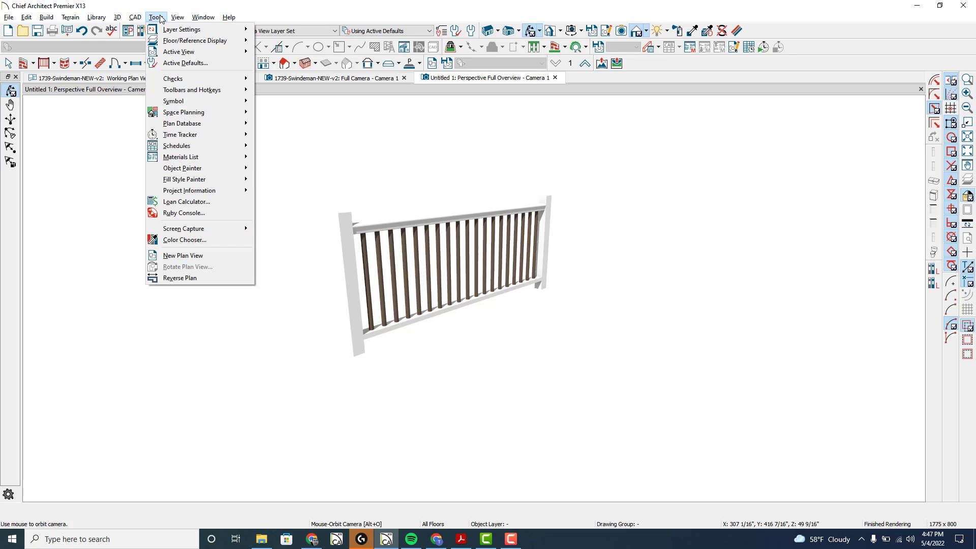
{"action": "mouse_move", "coordinate": [195, 99]}
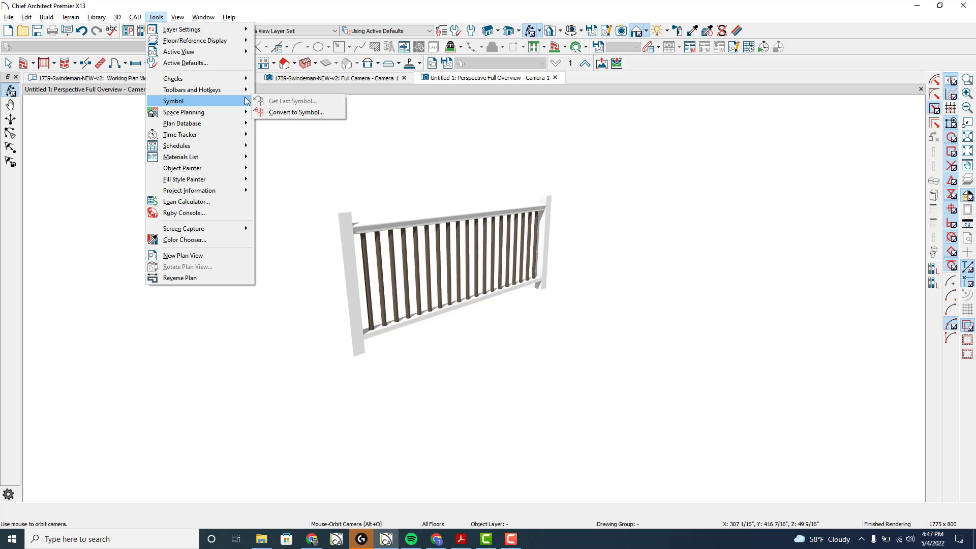
{"action": "left_click", "coordinate": [286, 113]}
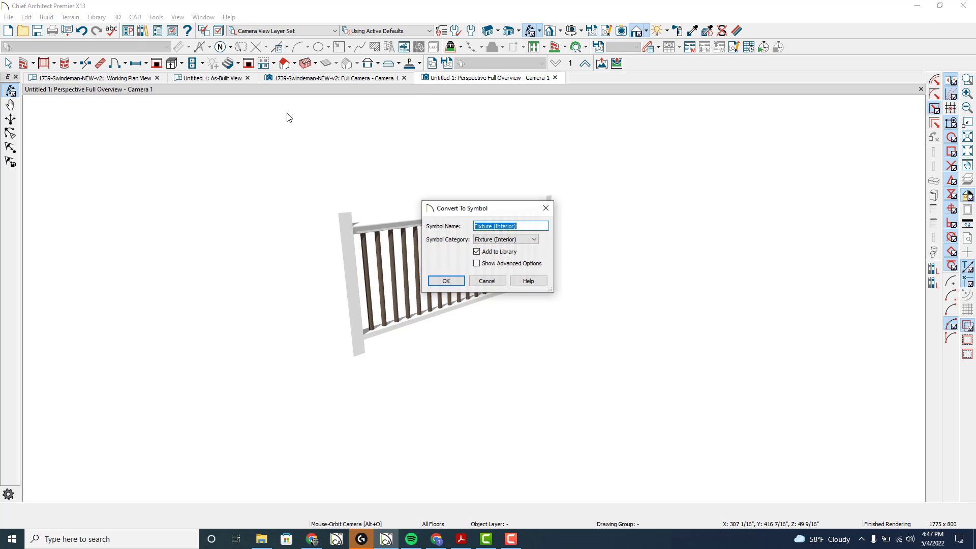
Create the symbol named Railing in the Millwork category with advanced options enabled
{"action": "left_click", "coordinate": [534, 239]}
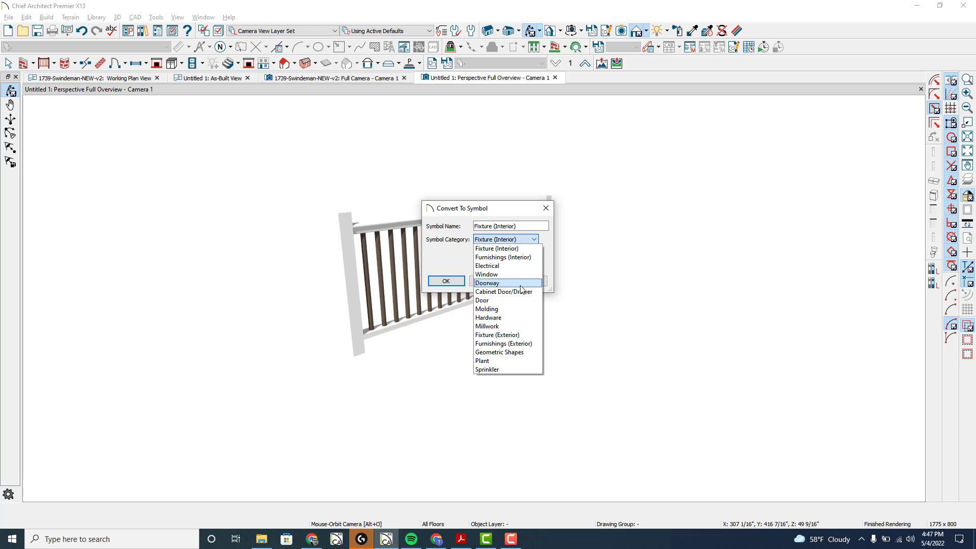
{"action": "left_click", "coordinate": [510, 326]}
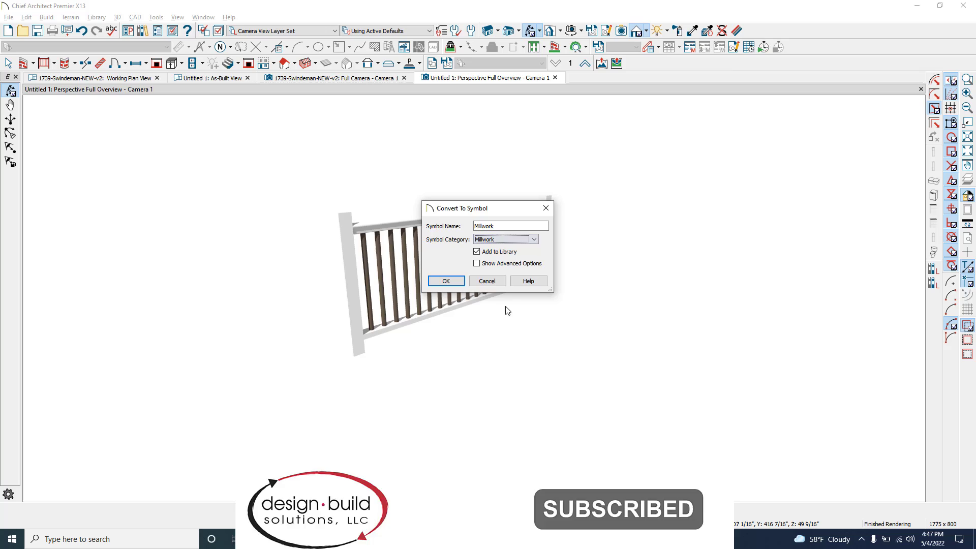
{"action": "left_click", "coordinate": [489, 265]}
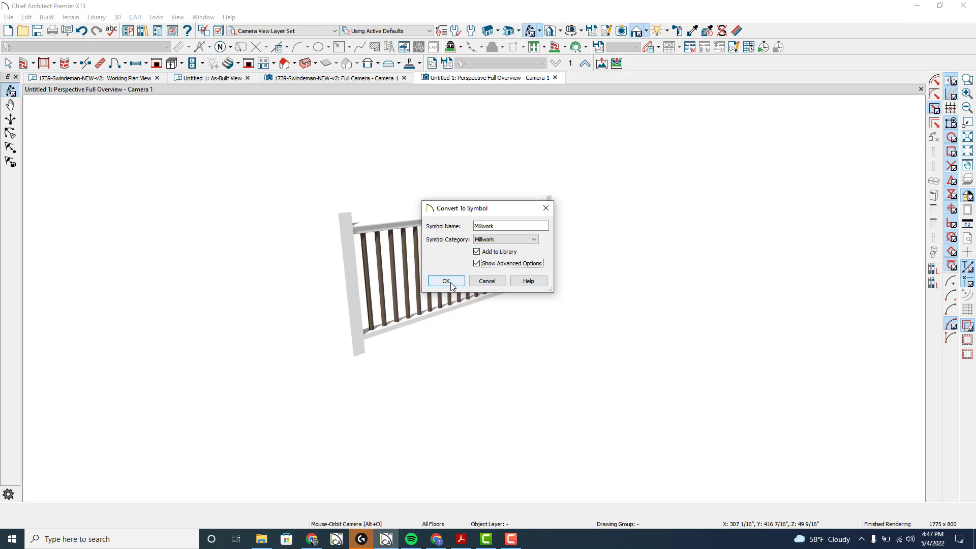
{"action": "double_click", "coordinate": [506, 225]}
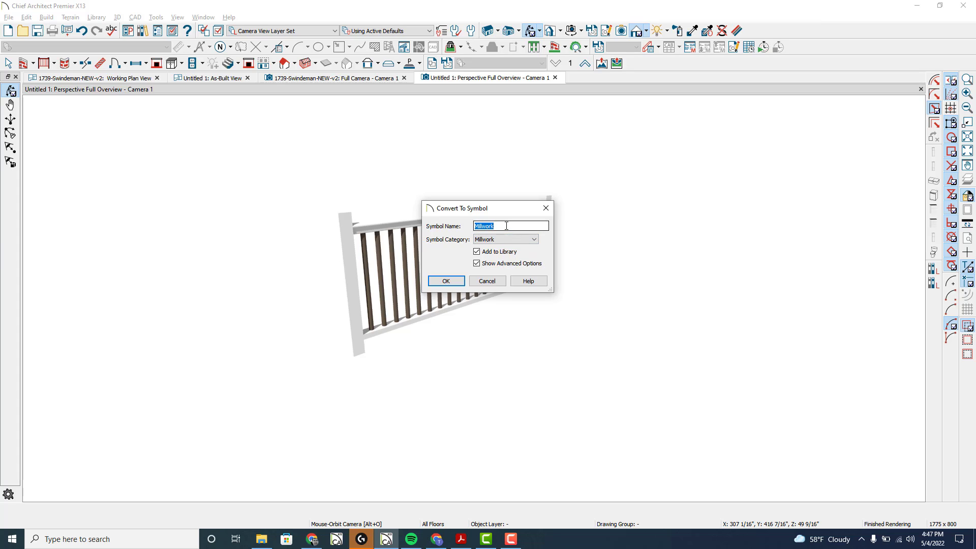
{"action": "key", "text": "Caps_Lock"}
{"action": "type", "text": "Railing"}
{"action": "left_click", "coordinate": [453, 283]}
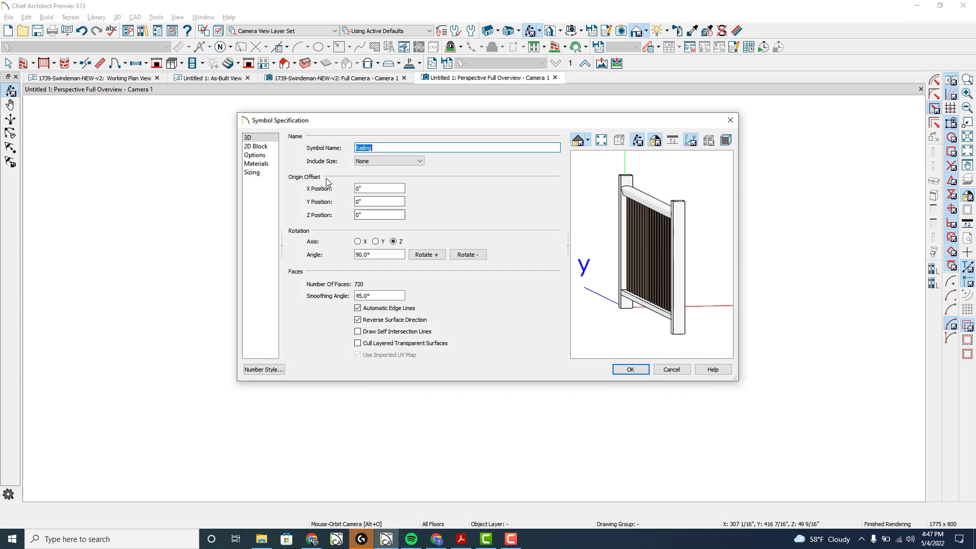
{"action": "left_click", "coordinate": [255, 146]}
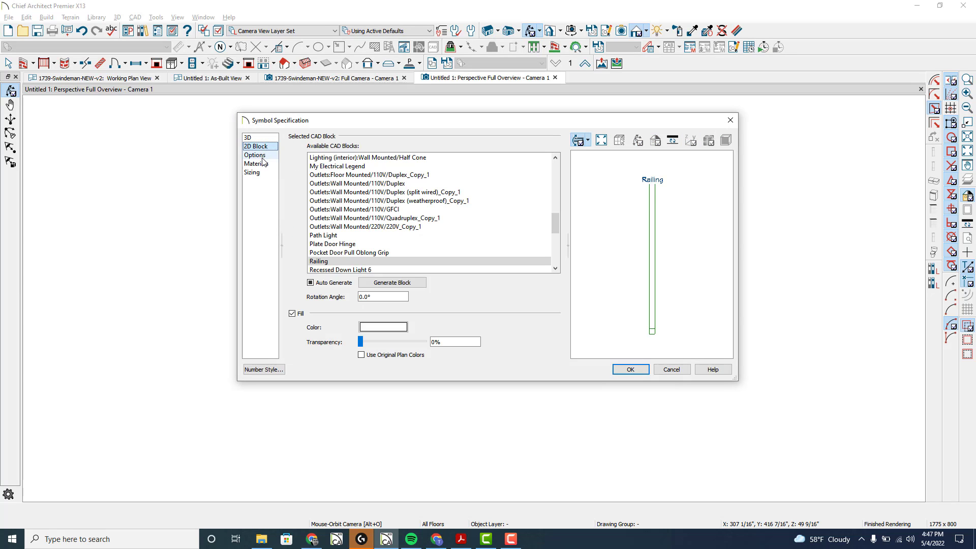
{"action": "left_click", "coordinate": [260, 155]}
On the Materials page, rename the Color - Hershey component to Balusters
{"action": "left_click", "coordinate": [263, 164]}
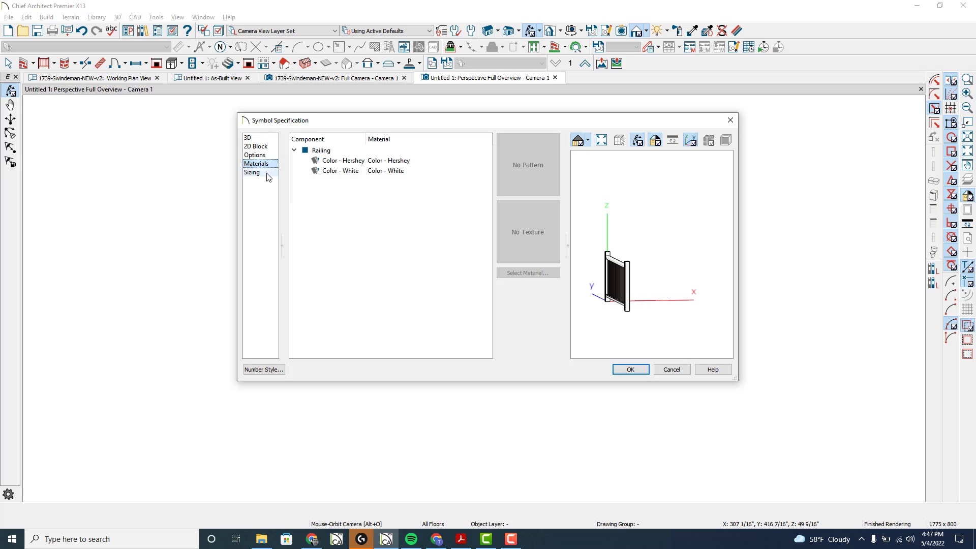
{"action": "left_click", "coordinate": [343, 161]}
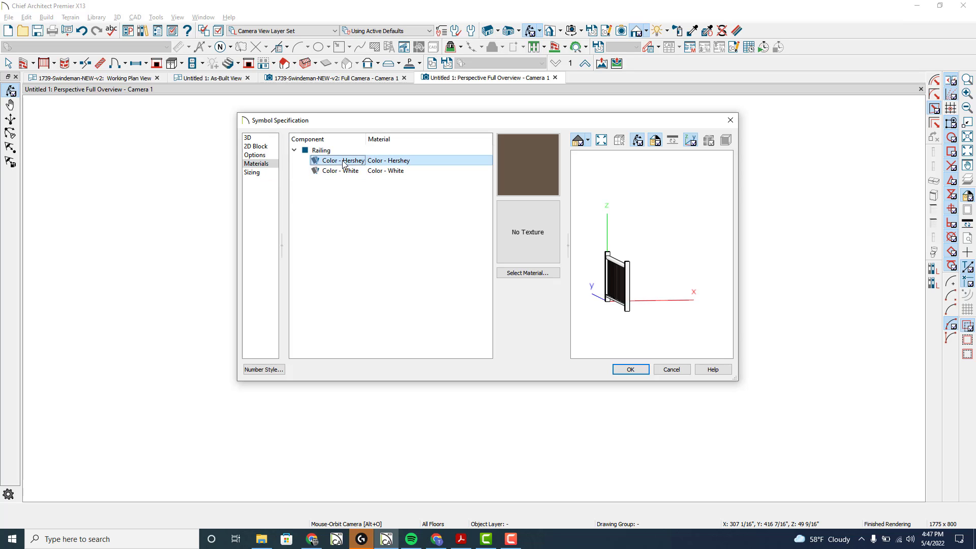
{"action": "left_click", "coordinate": [350, 162]}
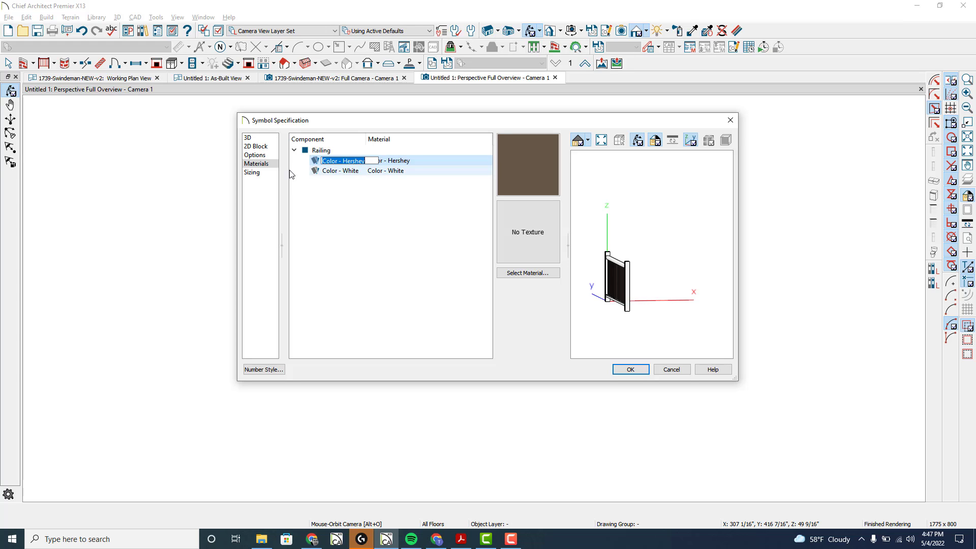
{"action": "left_click", "coordinate": [291, 174]}
{"action": "left_click", "coordinate": [354, 162]}
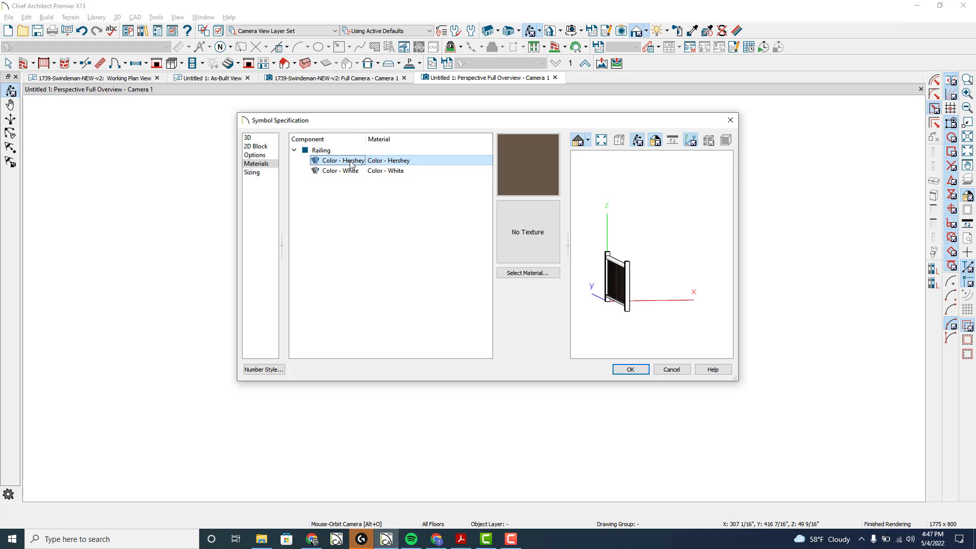
{"action": "left_click", "coordinate": [350, 162]}
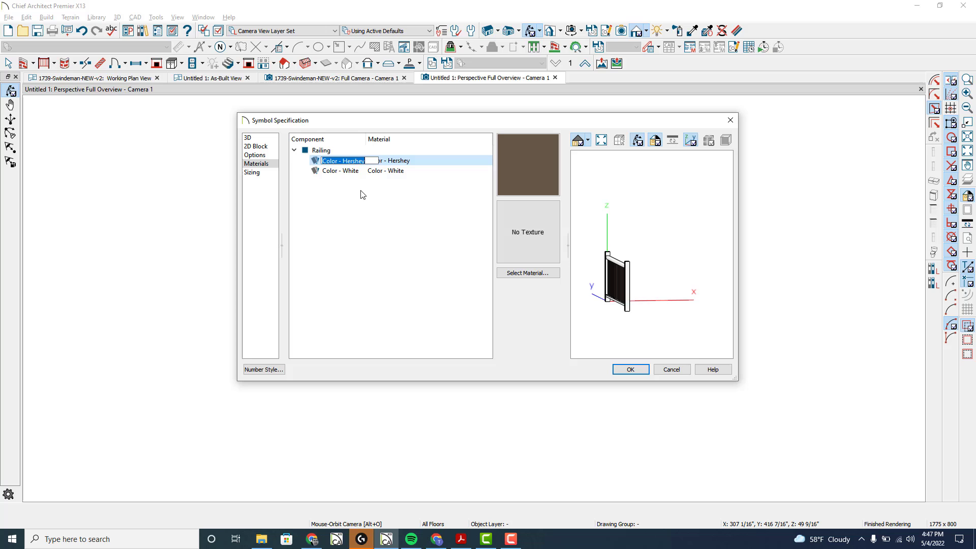
{"action": "type", "text": "Balusters"}
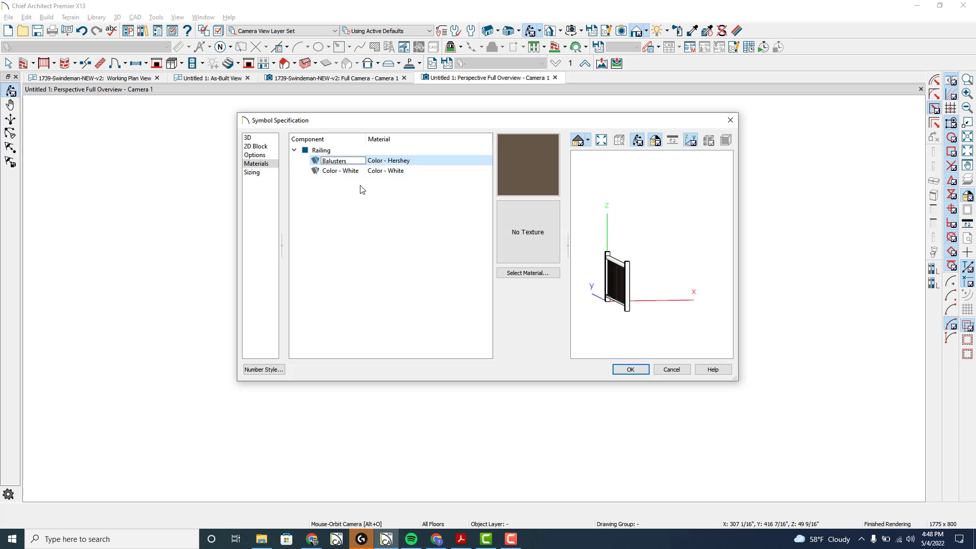
{"action": "left_click", "coordinate": [358, 172]}
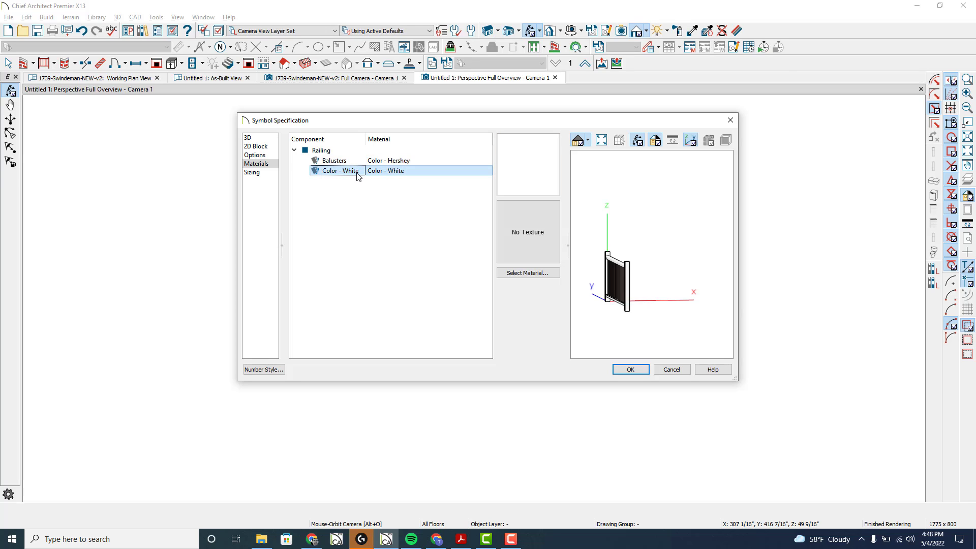
Rename the Color - White component to Rails/Newels and orbit the preview to the front
{"action": "left_click", "coordinate": [358, 172]}
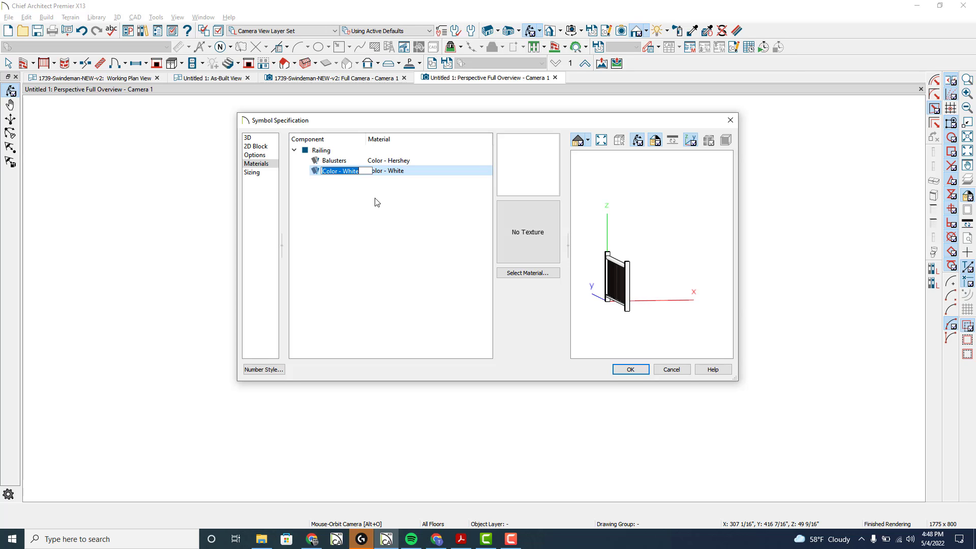
{"action": "type", "text": "Rails/Newels"}
{"action": "key", "text": "Return"}
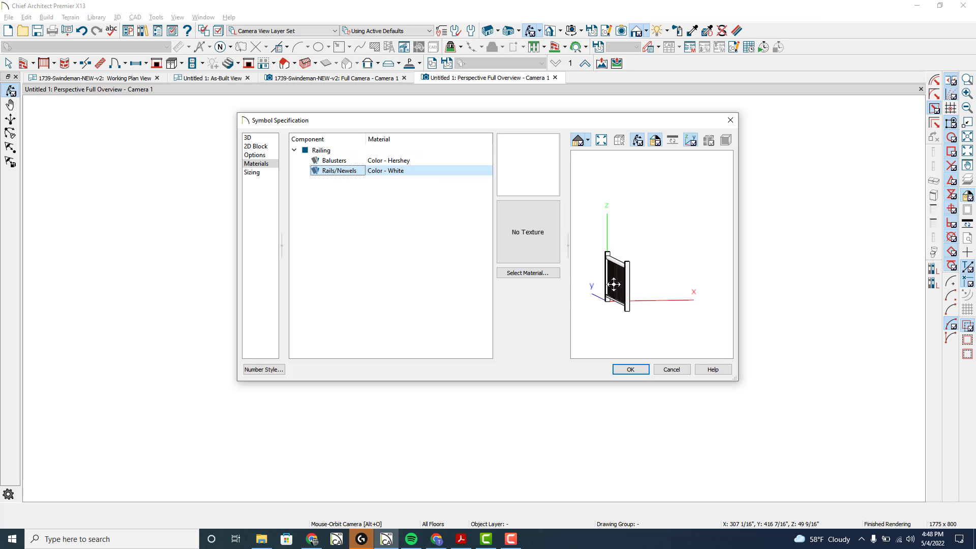
{"action": "left_click_drag", "start_coordinate": [612, 283], "coordinate": [670, 283]}
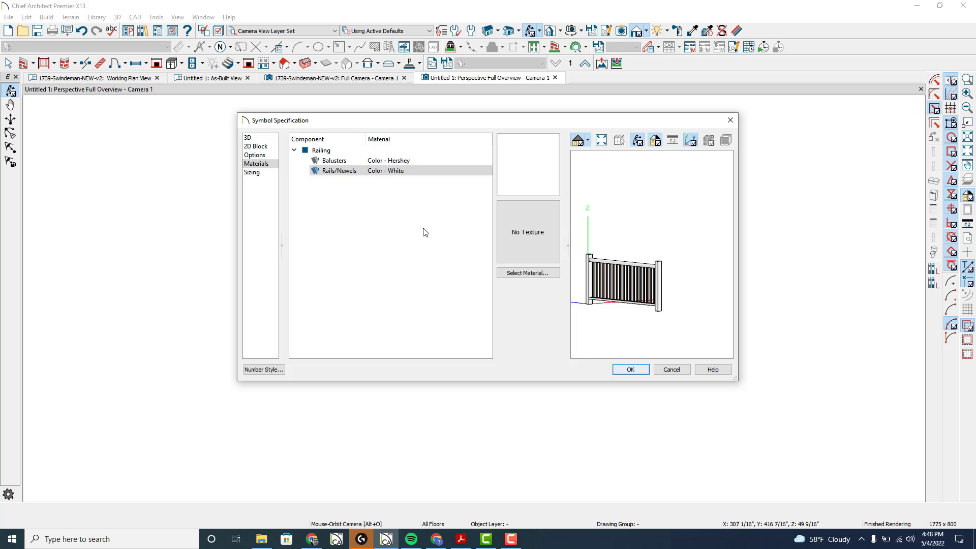
Check the symbol's sizing, save Railing to the library, and select it in the Library Browser
{"action": "left_click", "coordinate": [262, 174]}
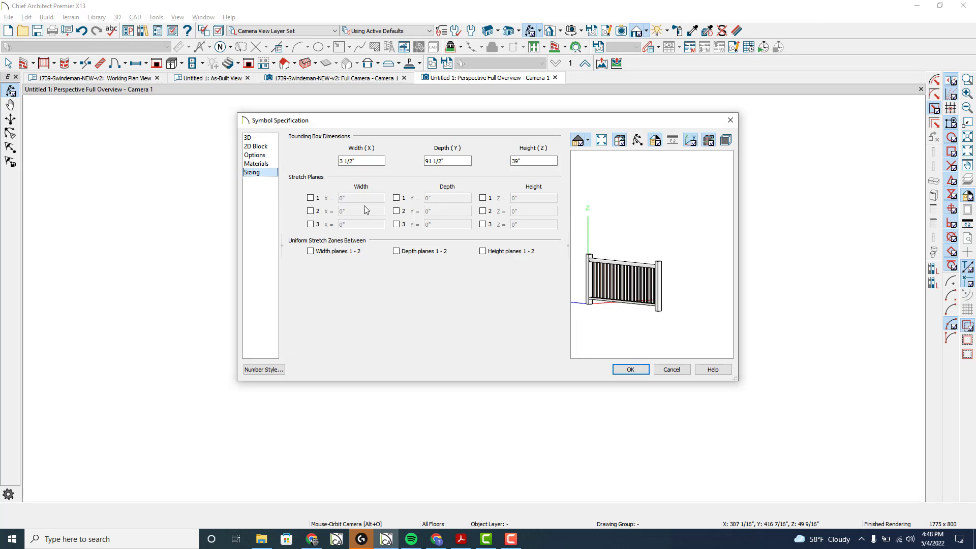
{"action": "left_click", "coordinate": [254, 138]}
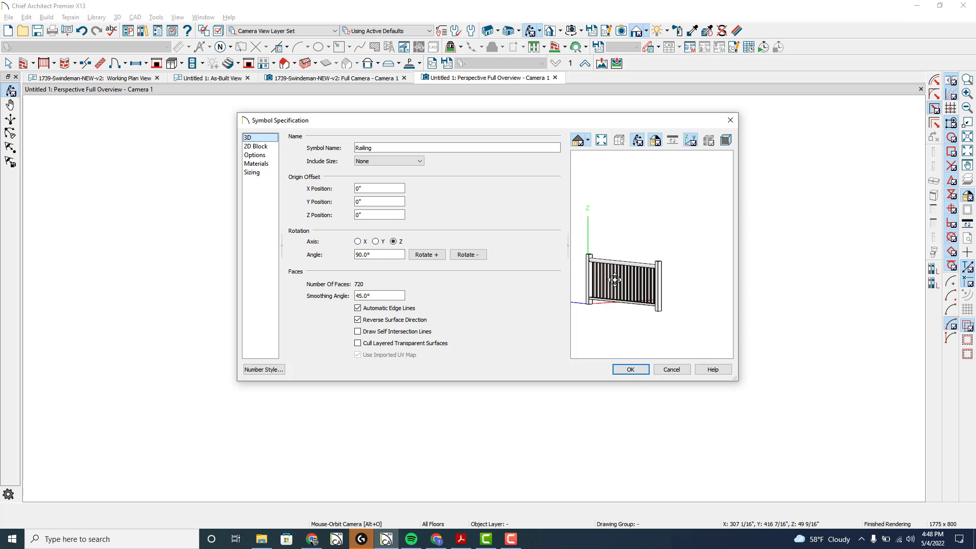
{"action": "left_click", "coordinate": [630, 370]}
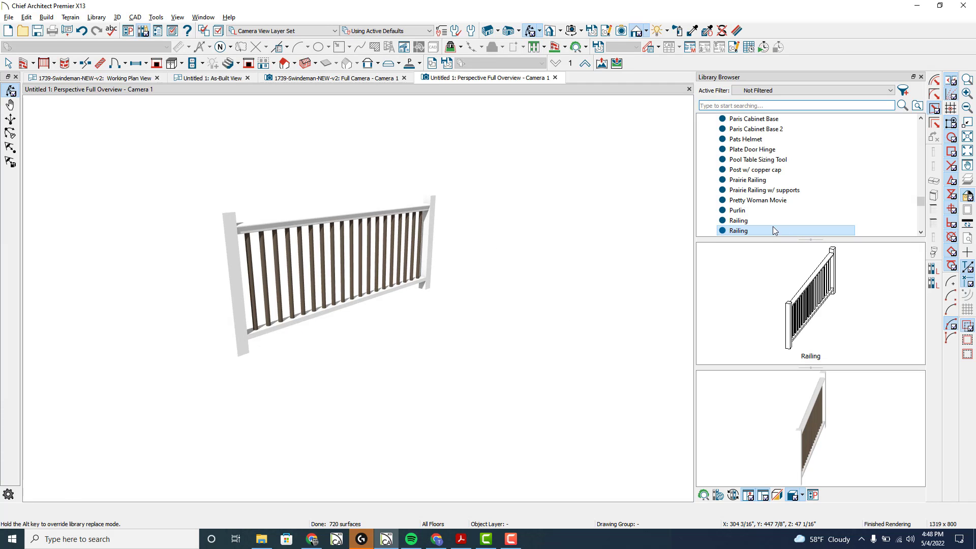
{"action": "left_click", "coordinate": [771, 230]}
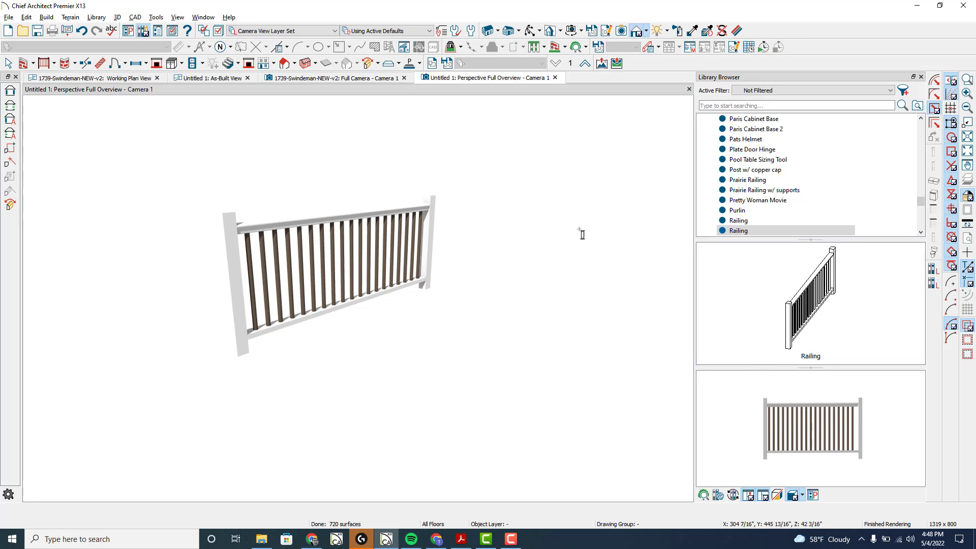
Place the Railing in the floor plan, rotate it horizontal, and shift it along the wall
{"action": "left_click", "coordinate": [106, 79]}
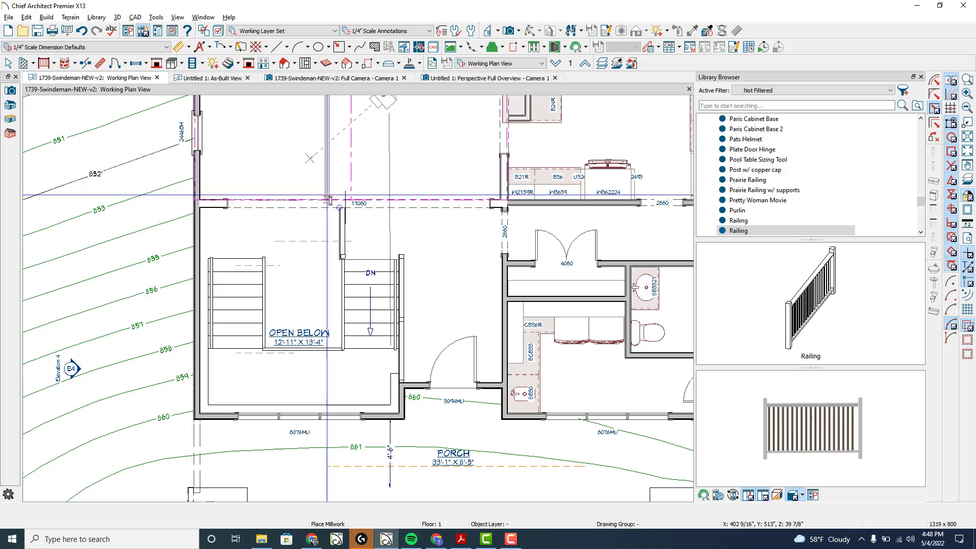
{"action": "left_click", "coordinate": [288, 163]}
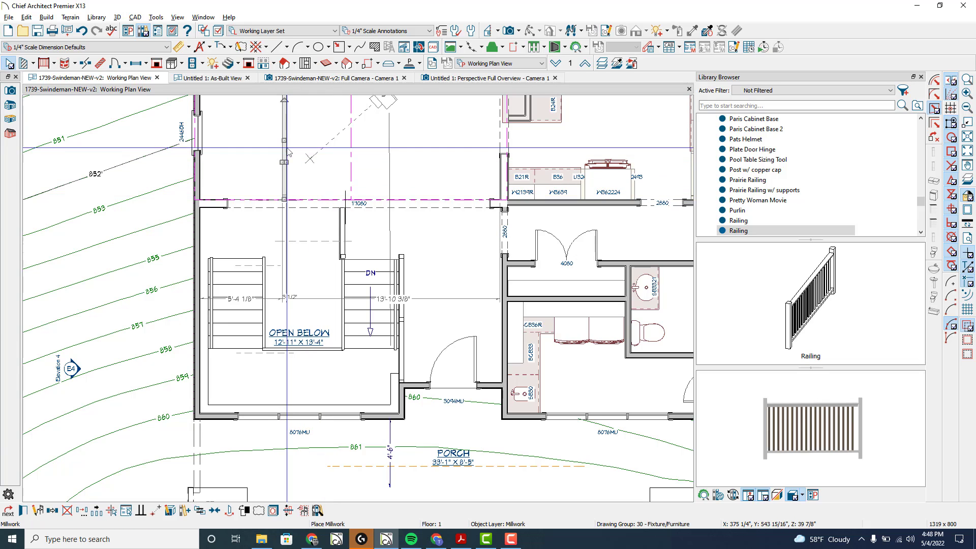
{"action": "left_click_drag", "start_coordinate": [285, 100], "coordinate": [238, 249]}
{"action": "scroll", "coordinate": [235, 141], "scroll_direction": "up", "scroll_amount": 2}
{"action": "scroll", "coordinate": [235, 142], "scroll_direction": "up", "scroll_amount": 1}
{"action": "scroll", "coordinate": [237, 249], "scroll_direction": "up", "scroll_amount": 2}
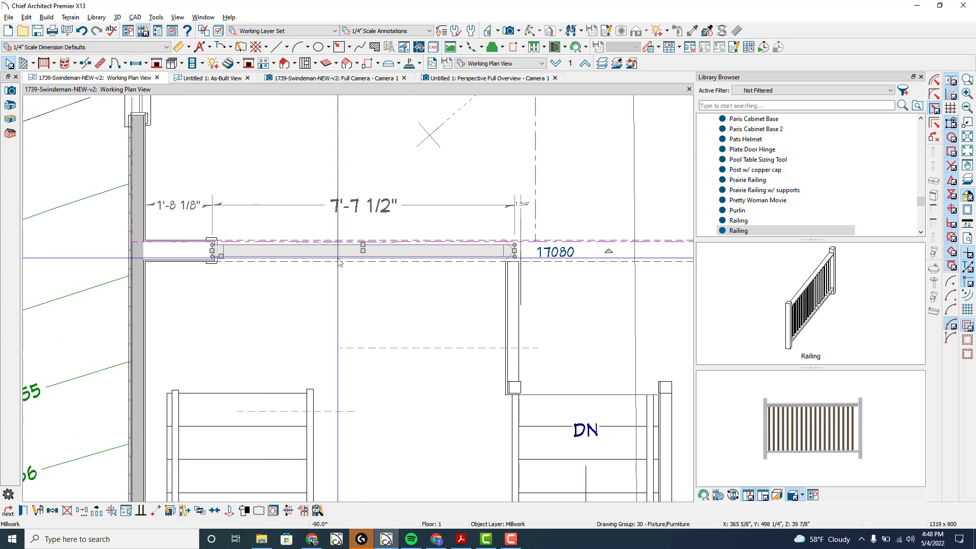
{"action": "left_click_drag", "start_coordinate": [362, 251], "coordinate": [367, 250]}
{"action": "scroll", "coordinate": [218, 254], "scroll_direction": "up", "scroll_amount": 4}
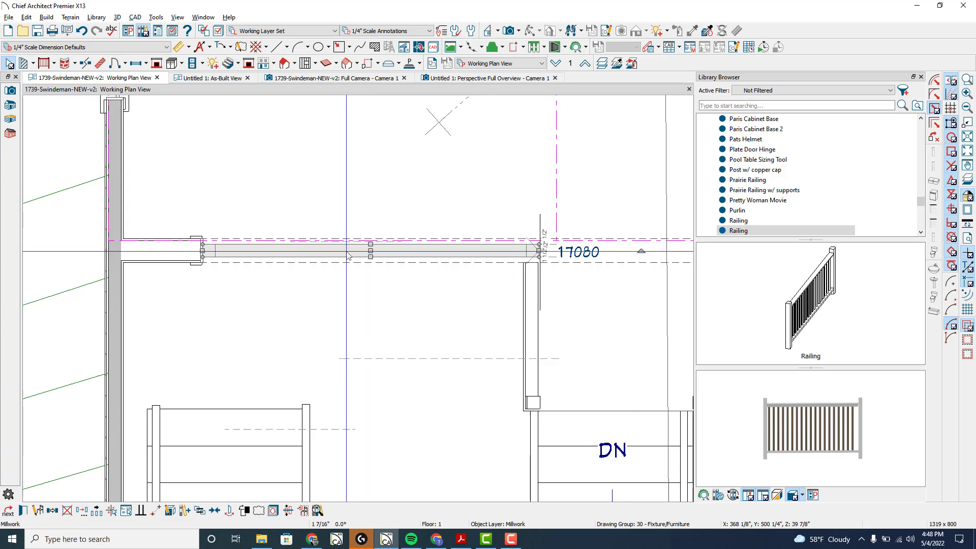
{"action": "scroll", "coordinate": [153, 262], "scroll_direction": "up", "scroll_amount": 3}
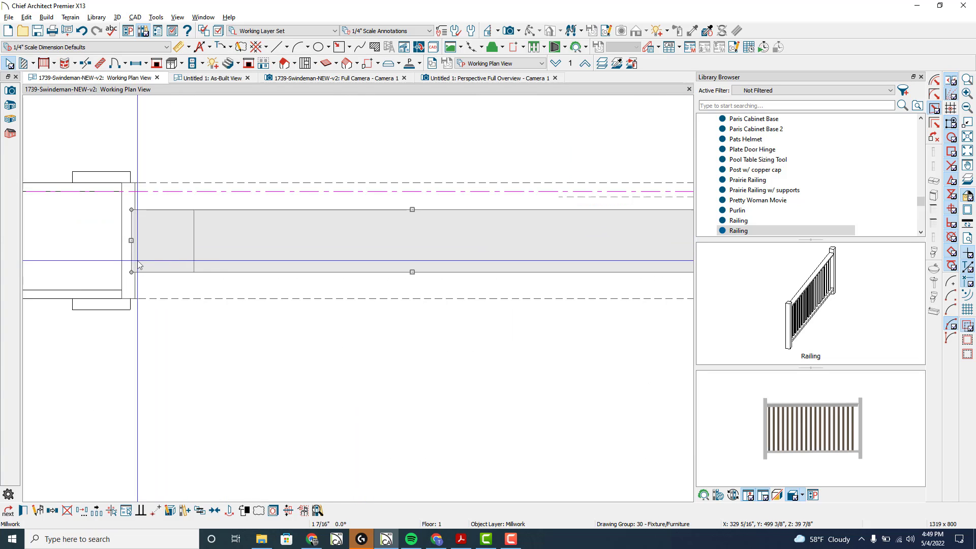
Move the railing's corner point-to-point onto the wall so it sits in the opening
{"action": "left_click", "coordinate": [132, 272]}
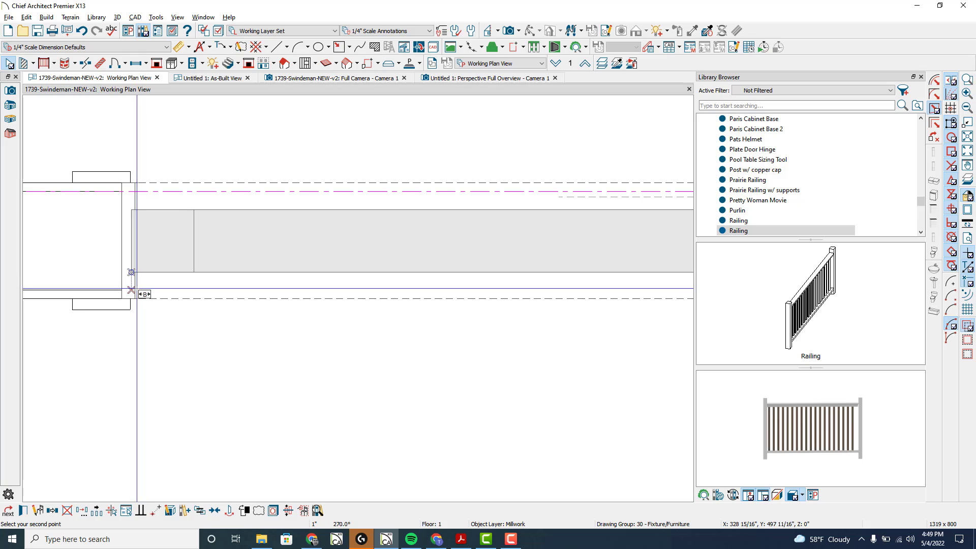
{"action": "left_click", "coordinate": [114, 289]}
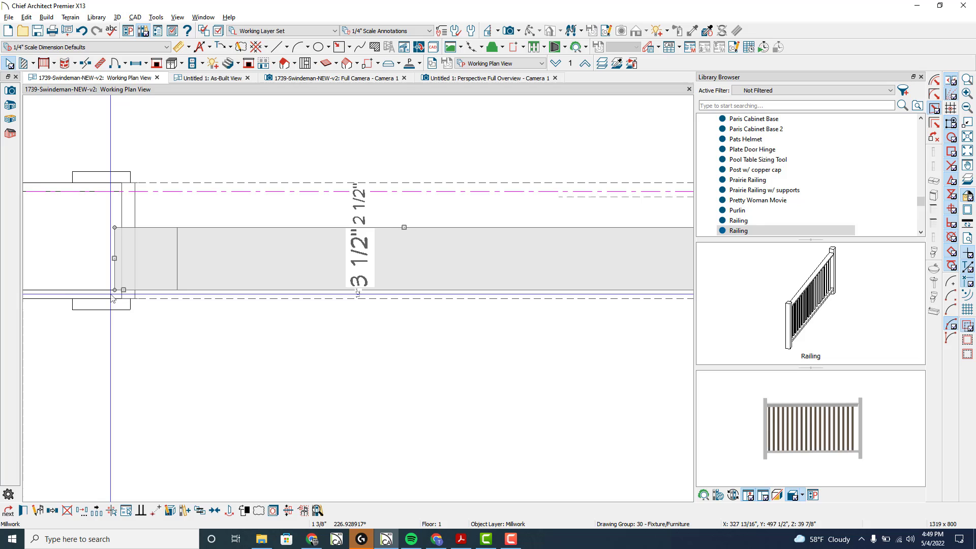
{"action": "left_click", "coordinate": [115, 289]}
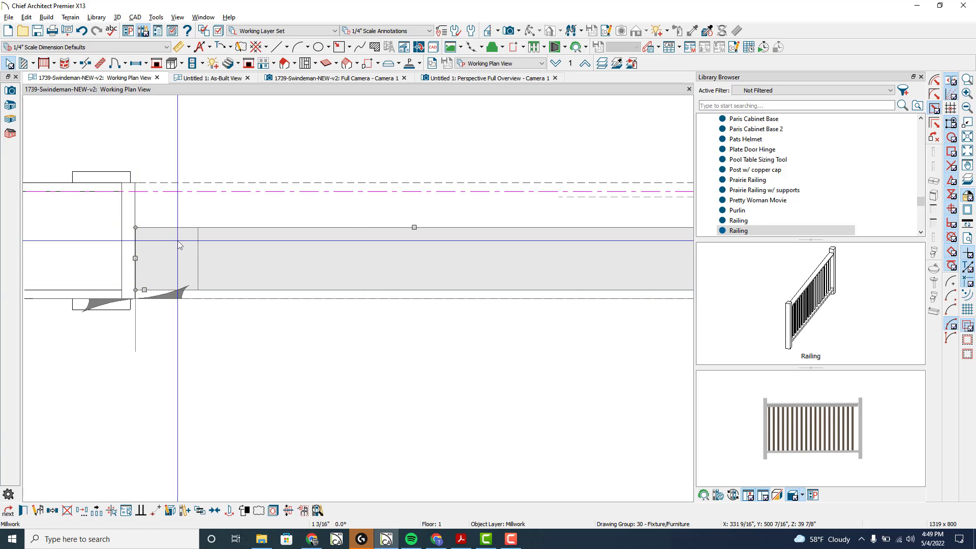
{"action": "left_click", "coordinate": [134, 287]}
{"action": "scroll", "coordinate": [168, 240], "scroll_direction": "down", "scroll_amount": 5}
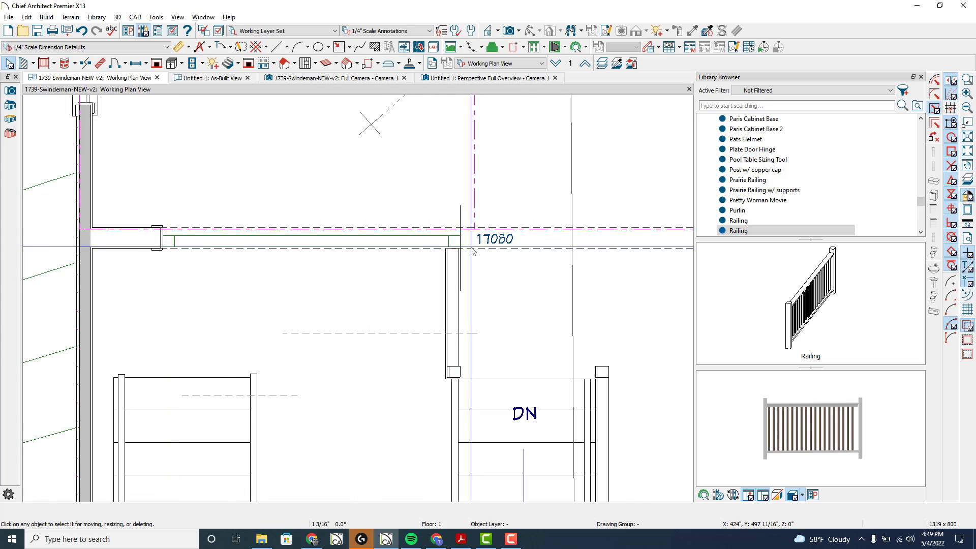
{"action": "scroll", "coordinate": [451, 252], "scroll_direction": "up", "scroll_amount": 3}
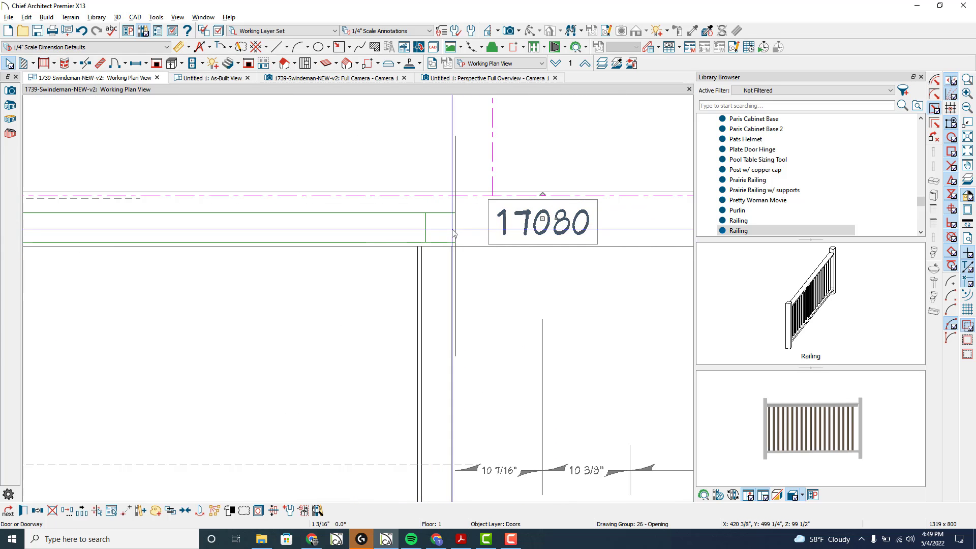
Stretch the railing end to the 17080 opening's edge and view it in the 3D camera
{"action": "left_click", "coordinate": [434, 221]}
{"action": "left_click", "coordinate": [461, 227]}
{"action": "scroll", "coordinate": [457, 227], "scroll_direction": "up", "scroll_amount": 3}
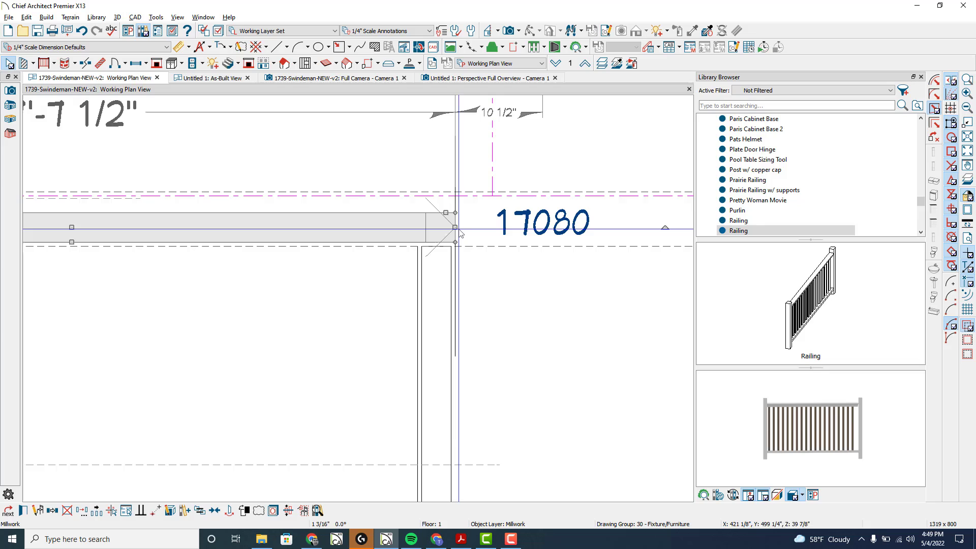
{"action": "left_click_drag", "start_coordinate": [453, 227], "coordinate": [448, 227]}
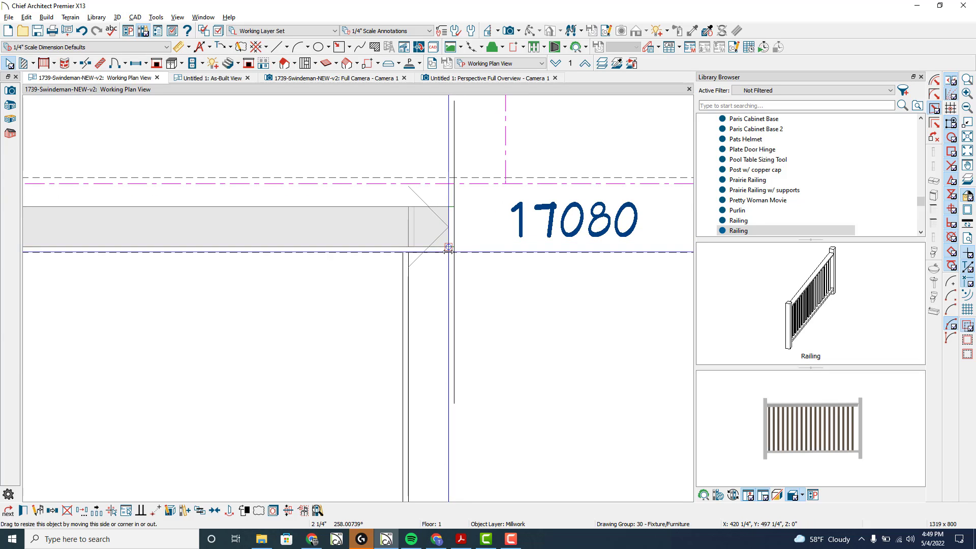
{"action": "left_click", "coordinate": [455, 268]}
{"action": "scroll", "coordinate": [455, 268], "scroll_direction": "down", "scroll_amount": 2}
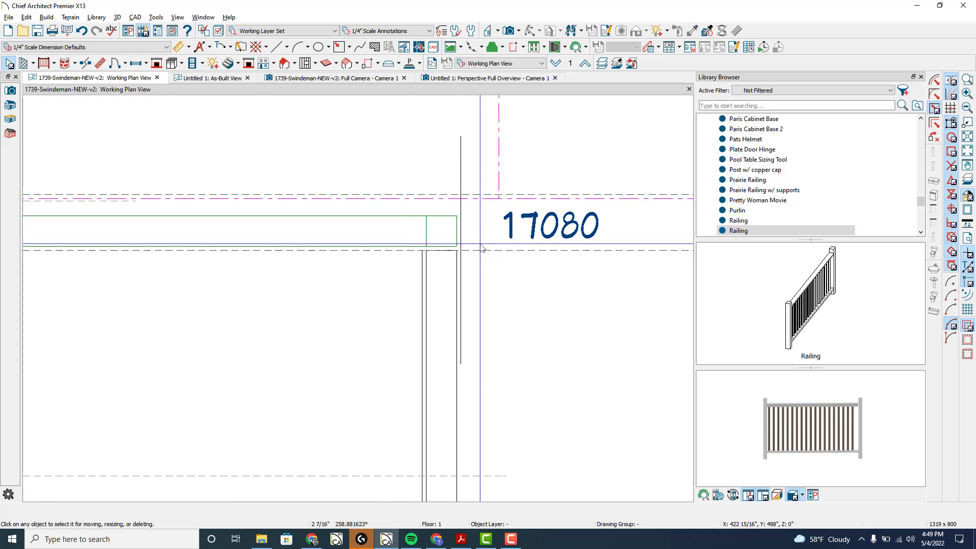
{"action": "left_click", "coordinate": [445, 268]}
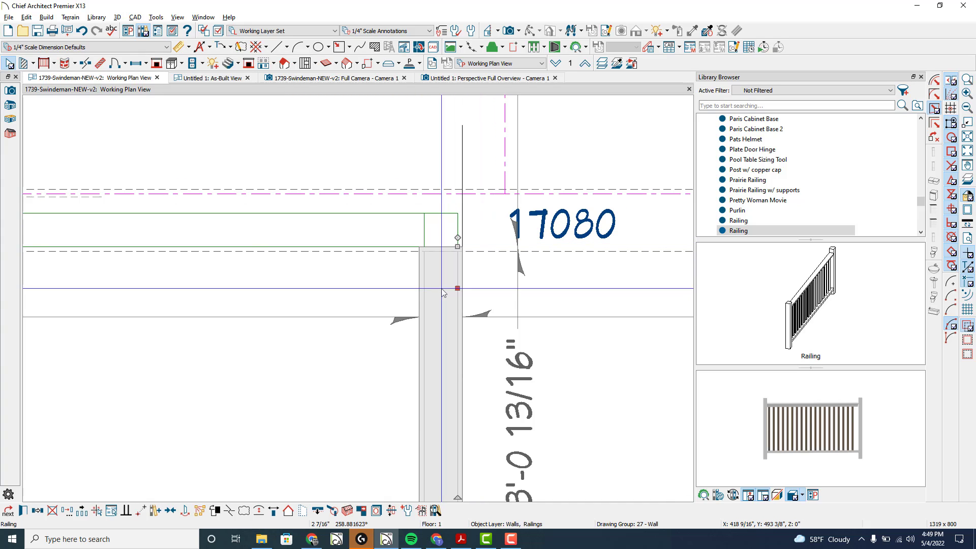
{"action": "left_click", "coordinate": [369, 79]}
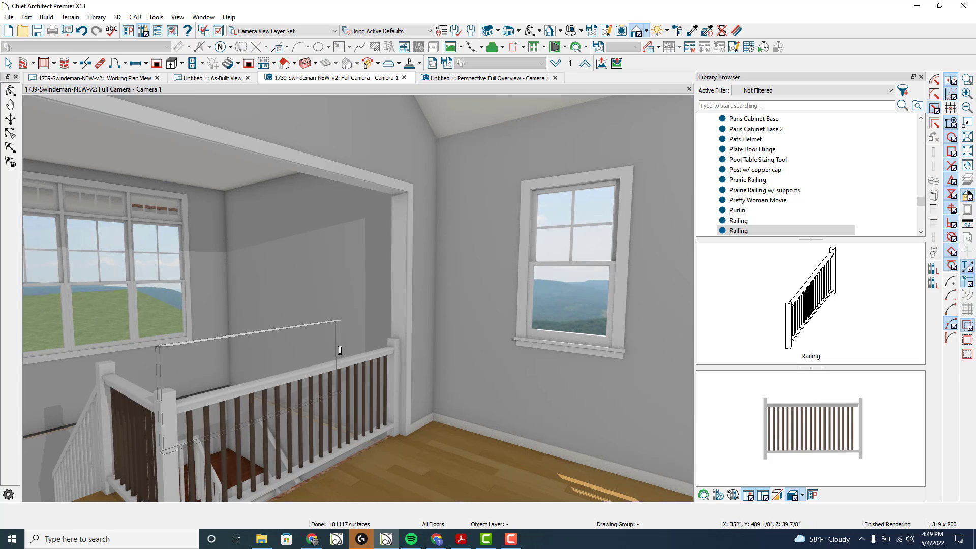
Orbit the camera toward the stair opening and reframe it on the new railing
{"action": "left_click_drag", "start_coordinate": [398, 349], "coordinate": [361, 349]}
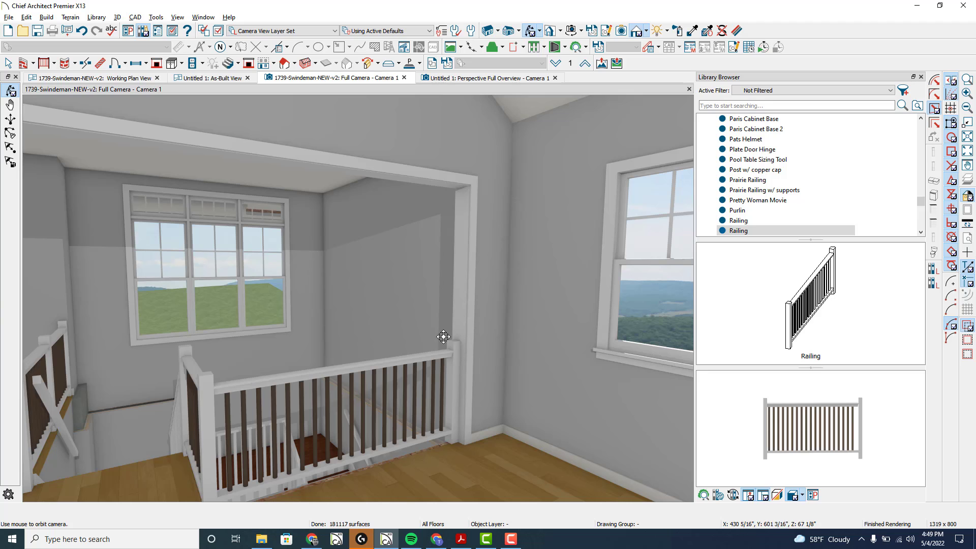
{"action": "left_click_drag", "start_coordinate": [322, 179], "coordinate": [319, 263]}
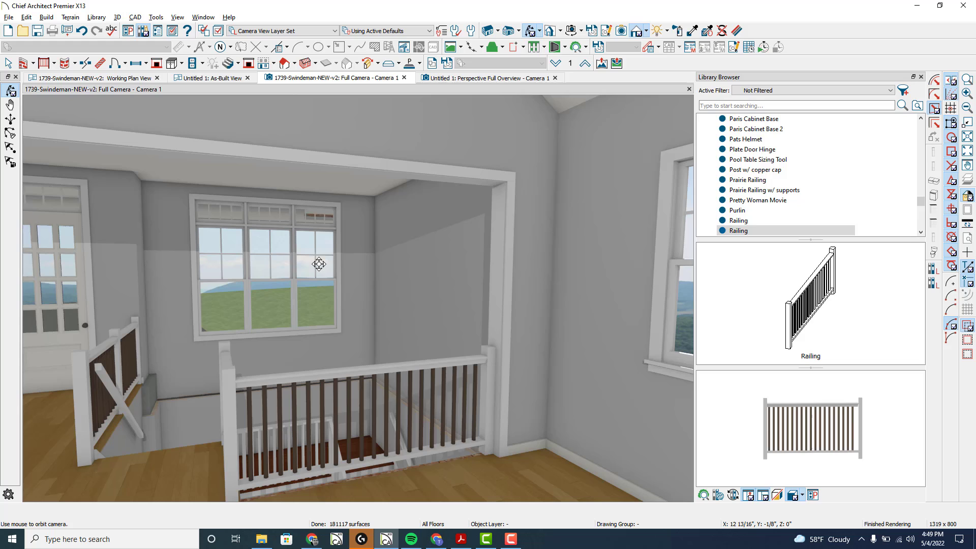